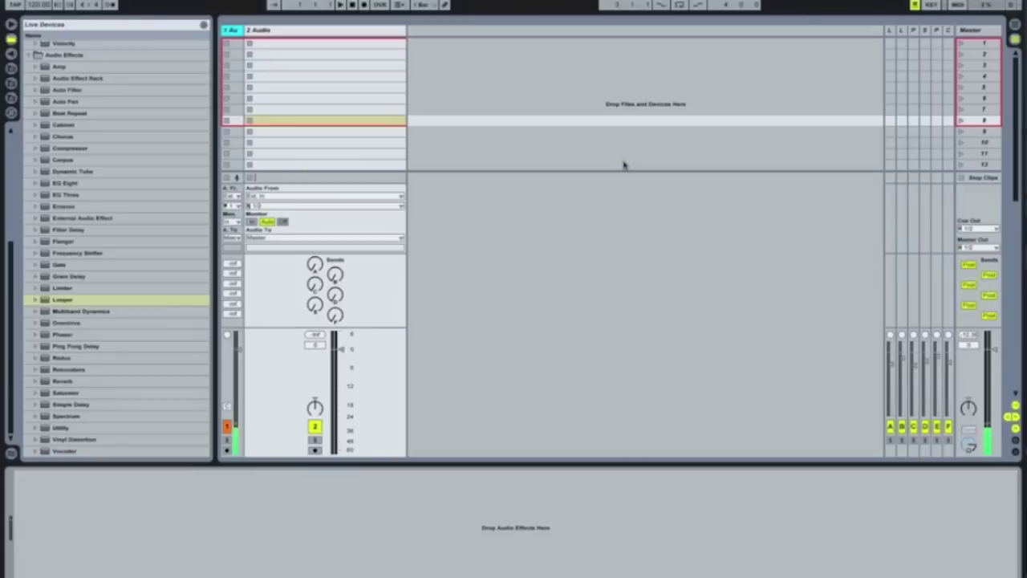
# Drop a Looper from the browser onto the second audio track.
pyautogui.click(357, 32)
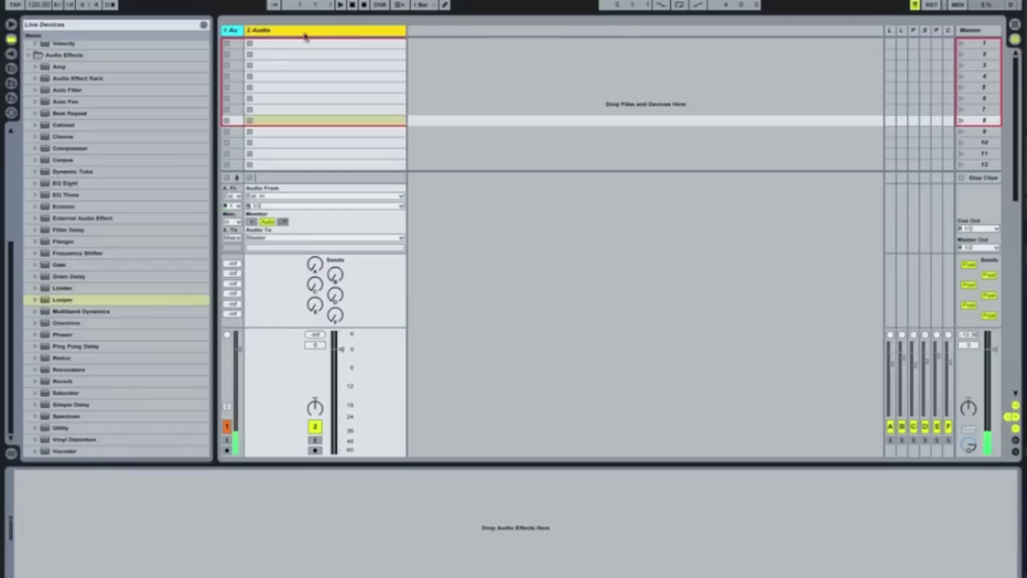
pyautogui.click(232, 31)
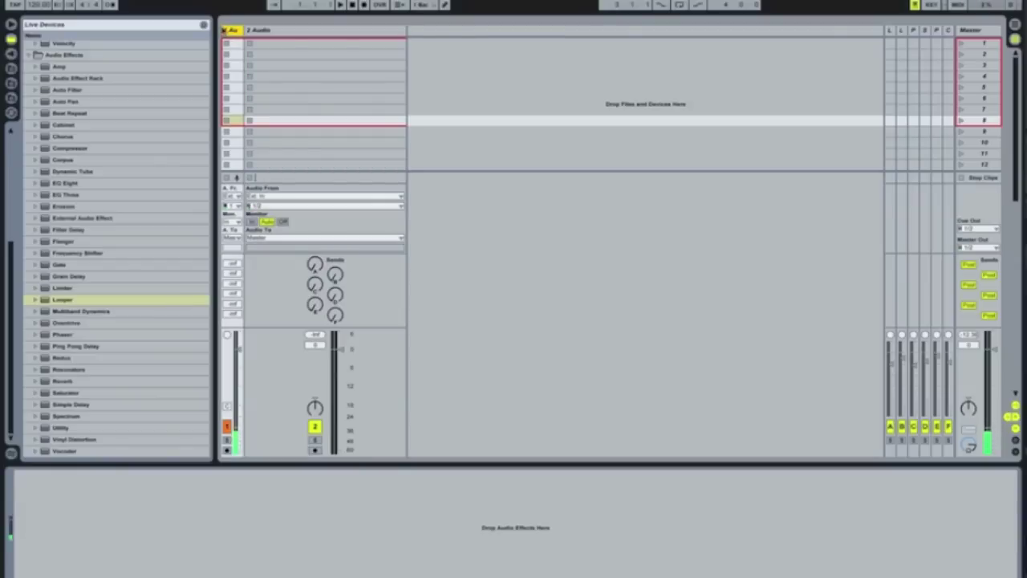
pyautogui.click(282, 31)
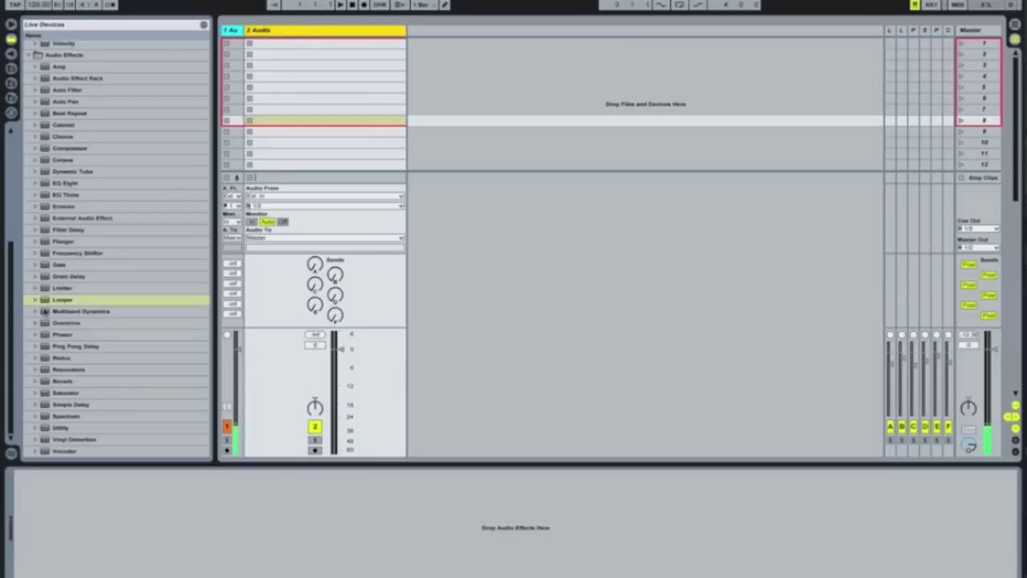
pyautogui.moveTo(44, 304); pyautogui.dragTo(84, 543)
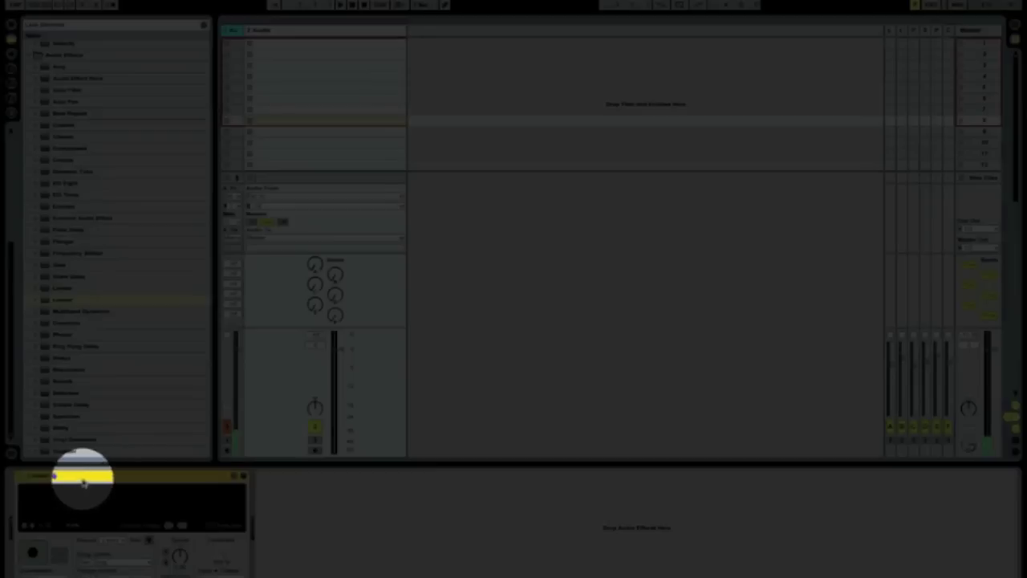
# Group the Looper into an Audio Effect Rack and name its chain loop1.
pyautogui.rightClick(84, 480)
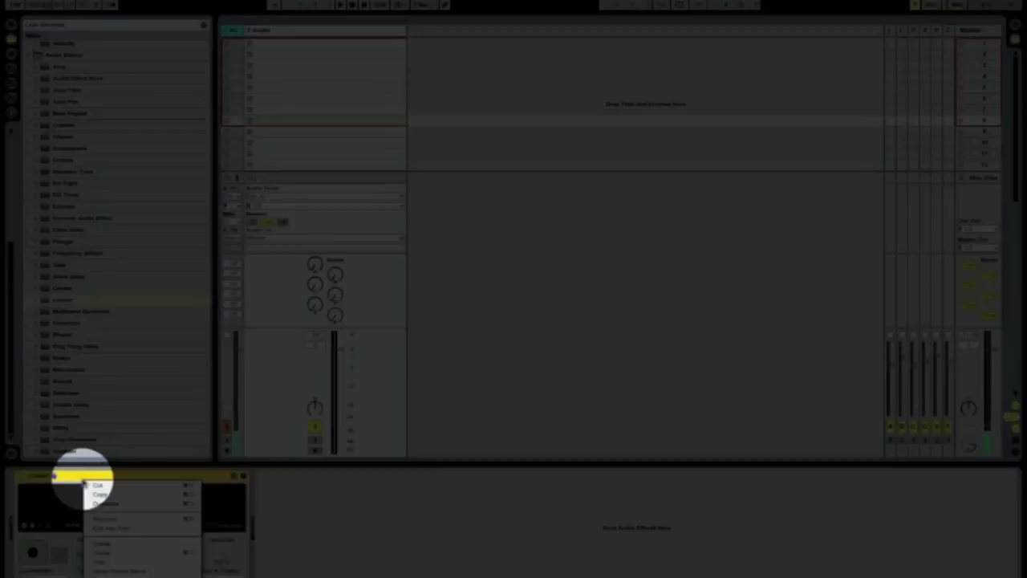
pyautogui.click(127, 553)
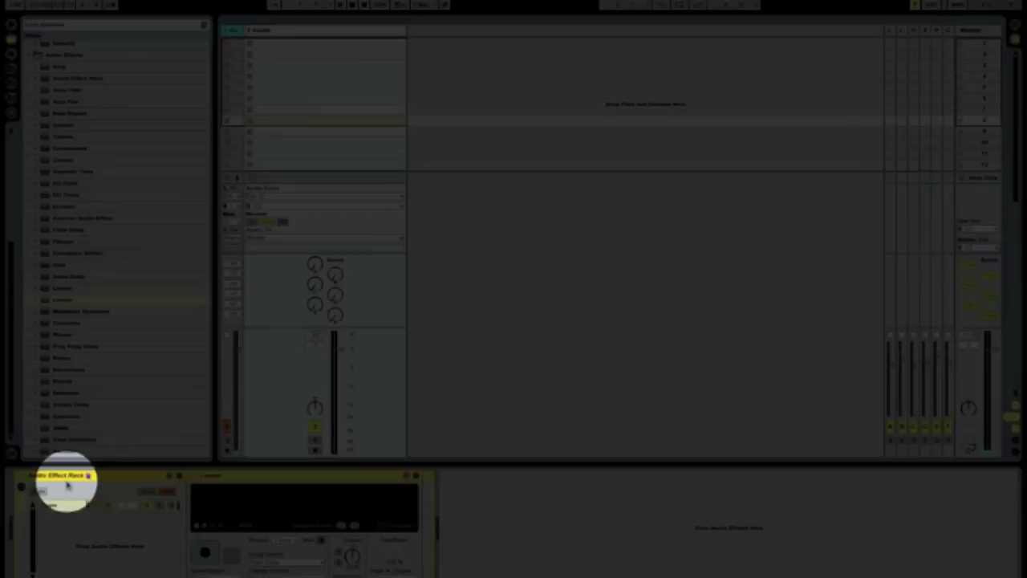
pyautogui.click(25, 499)
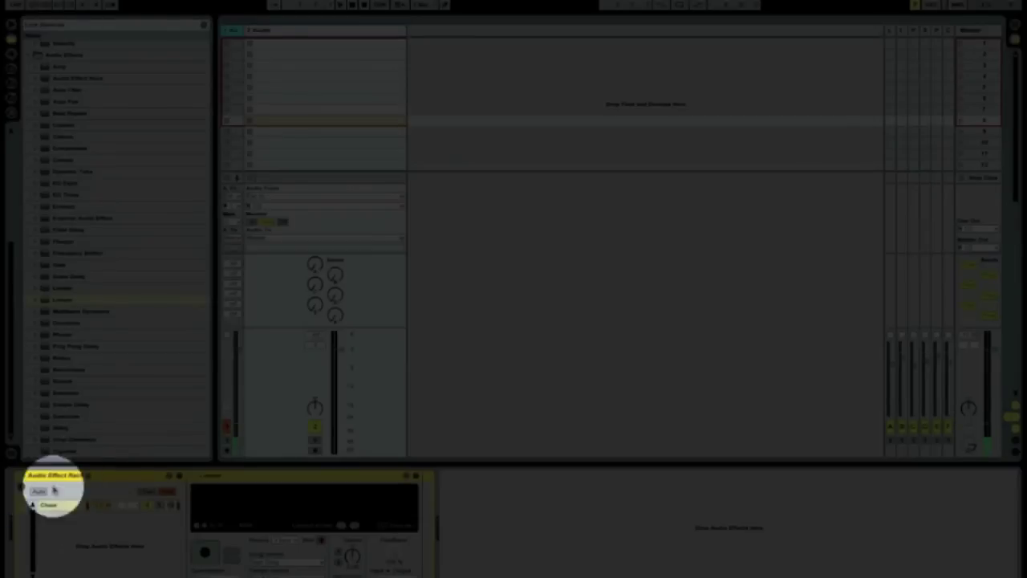
pyautogui.click(56, 507)
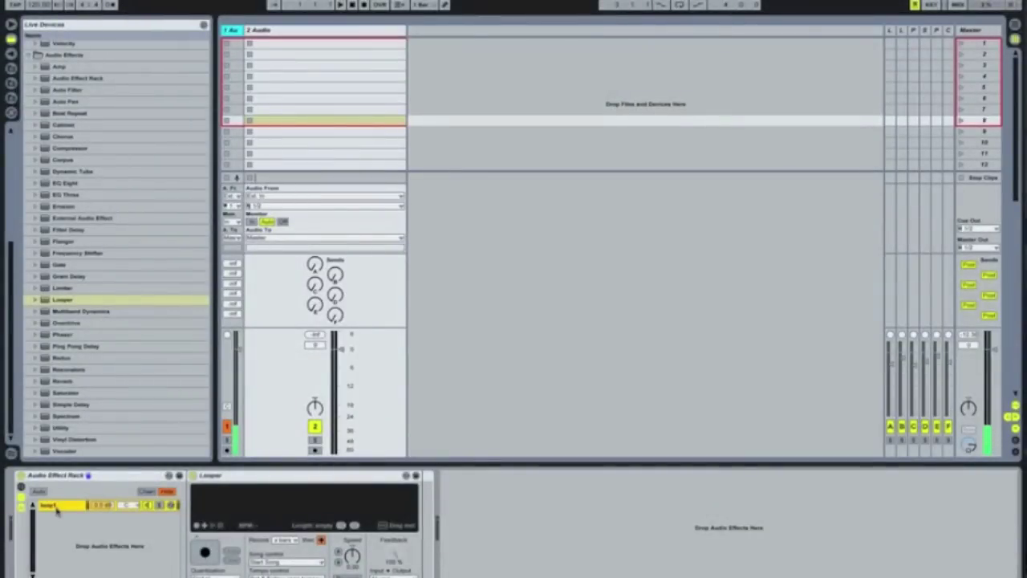
# Add a second chain, loop2, then duplicate it into a third chain named loop3.
pyautogui.rightClick(58, 509)
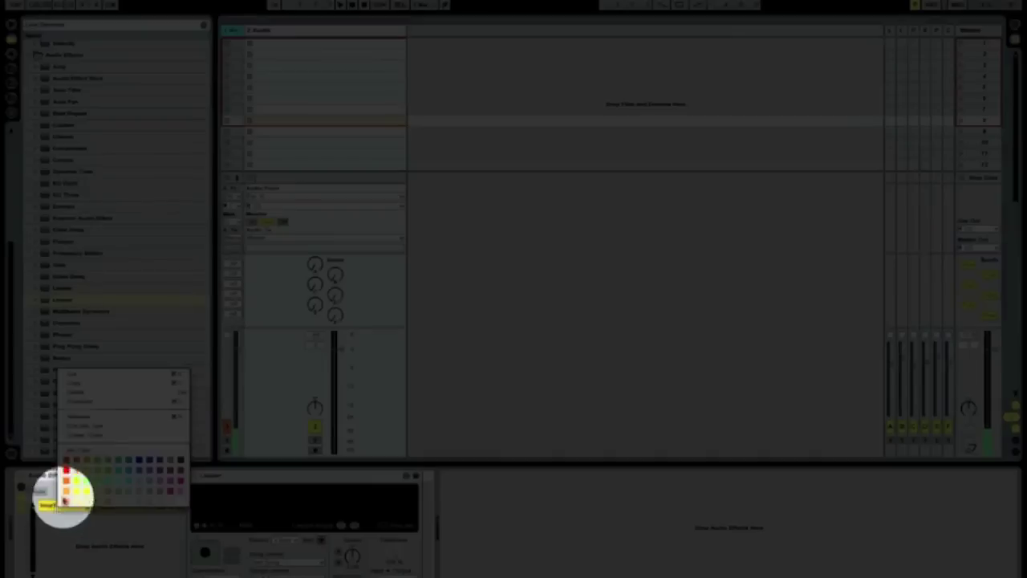
pyautogui.click(95, 407)
pyautogui.moveTo(95, 407); pyautogui.dragTo(105, 546)
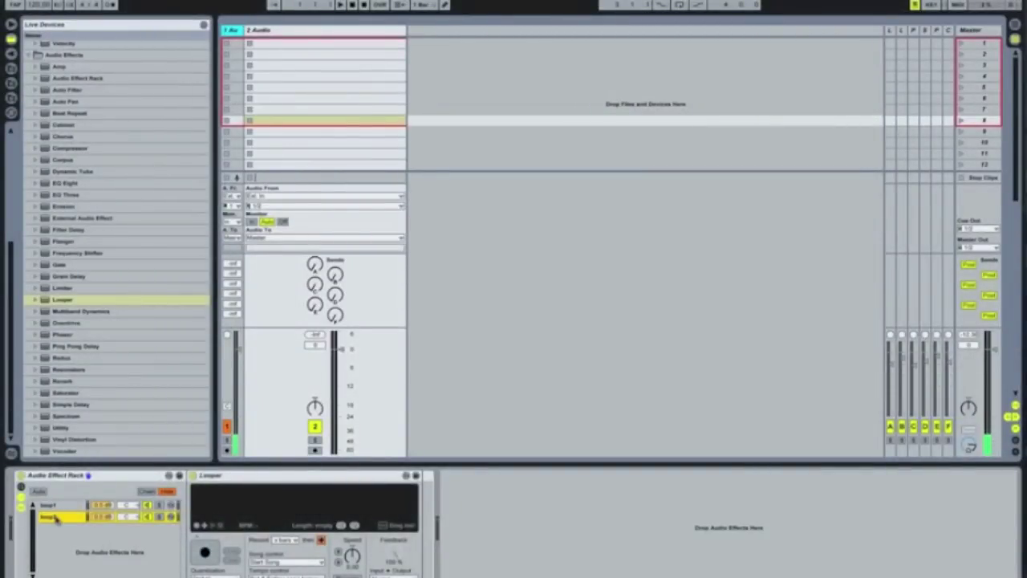
pyautogui.hotkey('ctrl', 'd')
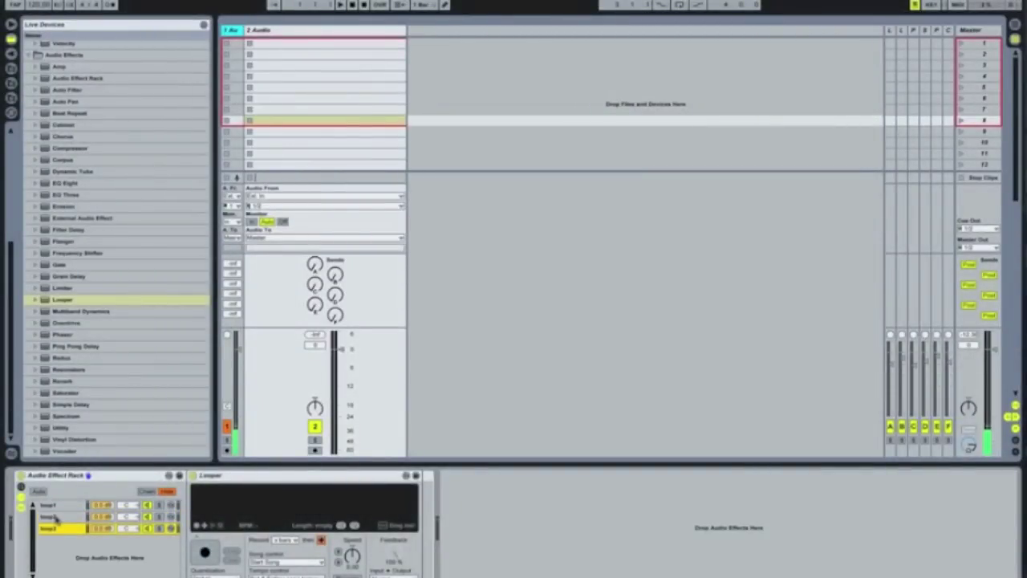
pyautogui.hotkey('ctrl', 'r')
pyautogui.write('loop3')
# Duplicate the chain again into a fourth chain named loop4.
pyautogui.hotkey('ctrl', 'd')
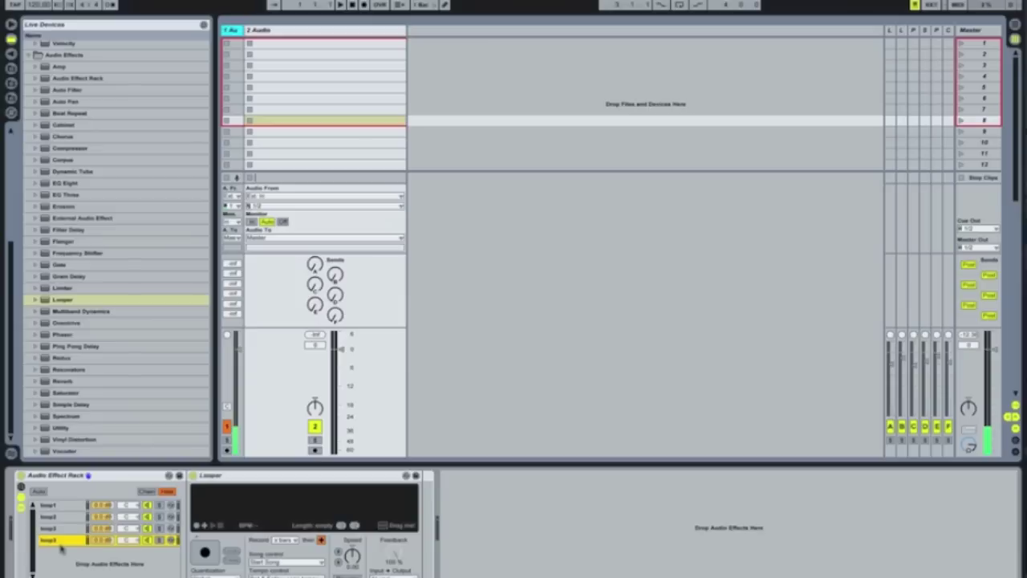
pyautogui.hotkey('ctrl', 'r')
pyautogui.write('loop4')
pyautogui.click(248, 479)
# Step through the chains from loop1 and show the rack's chain zone editor.
pyautogui.click(88, 504)
pyautogui.press('Down')
pyautogui.press('Down')
pyautogui.press('Down')
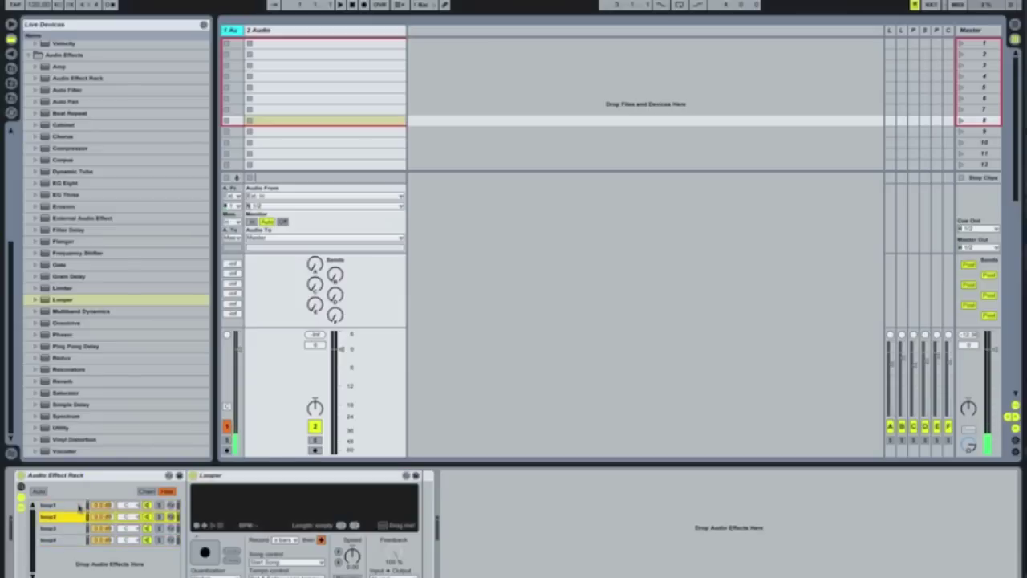
pyautogui.press('Up')
pyautogui.press('Up')
pyautogui.press('Up')
pyautogui.press('Down')
pyautogui.press('Down')
pyautogui.press('Down')
pyautogui.press('Up')
pyautogui.press('Up')
pyautogui.press('Up')
pyautogui.click(147, 491)
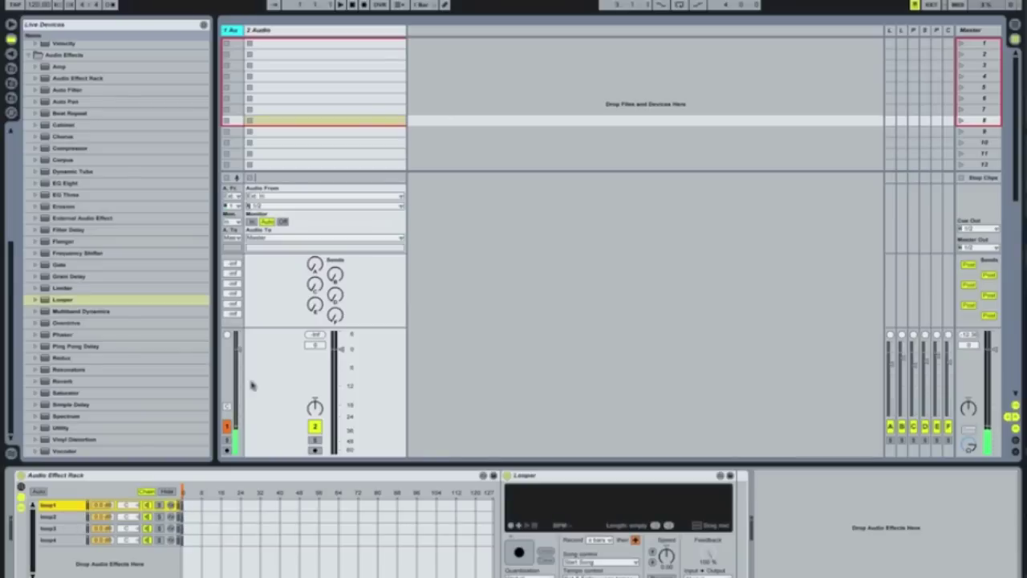
# Rename track 2 'looper' and set track 1's Audio To to looper.
pyautogui.click(247, 32)
pyautogui.moveTo(257, 37); pyautogui.dragTo(268, 42)
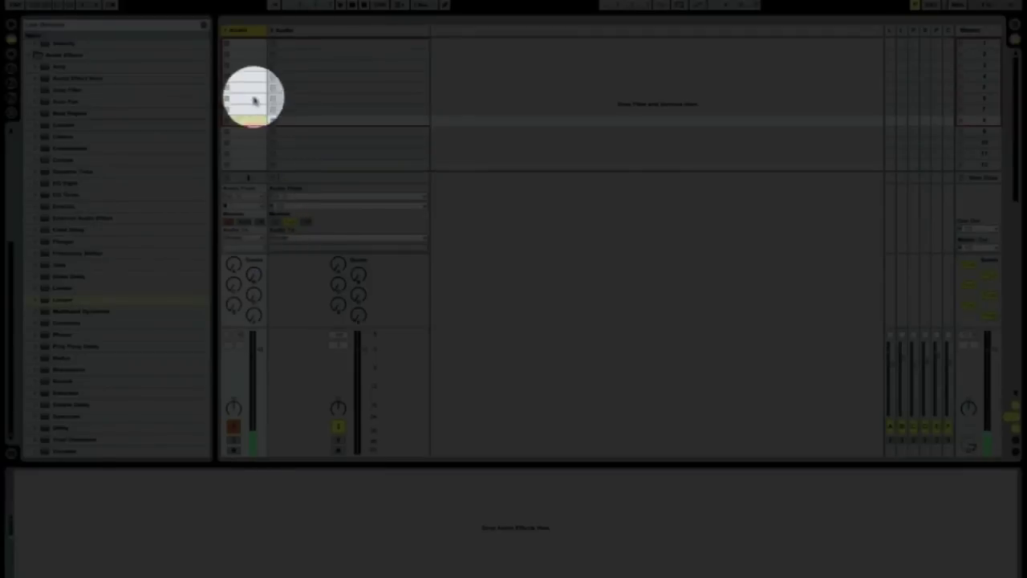
pyautogui.click(309, 32)
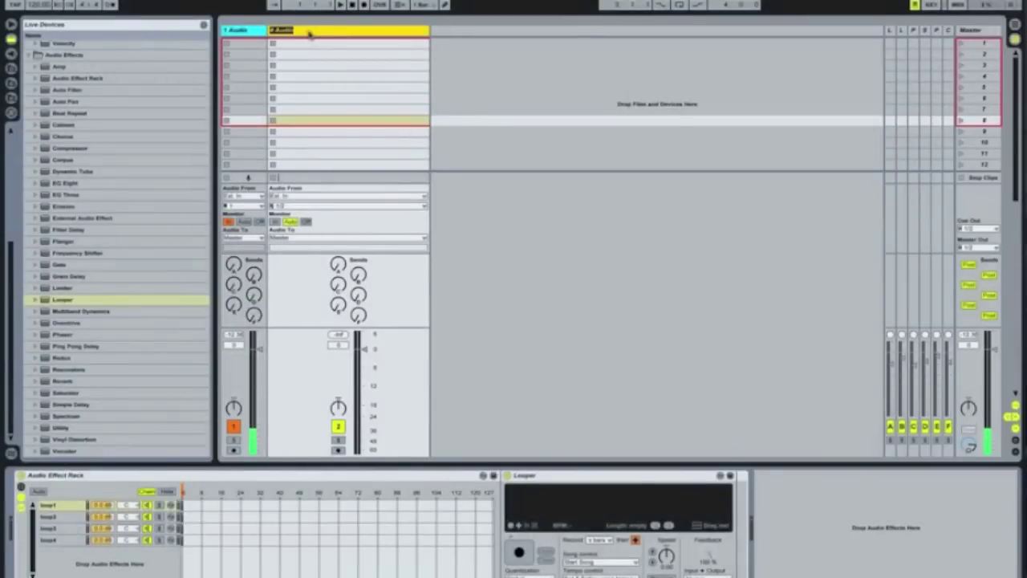
pyautogui.write('looper')
pyautogui.click(245, 237)
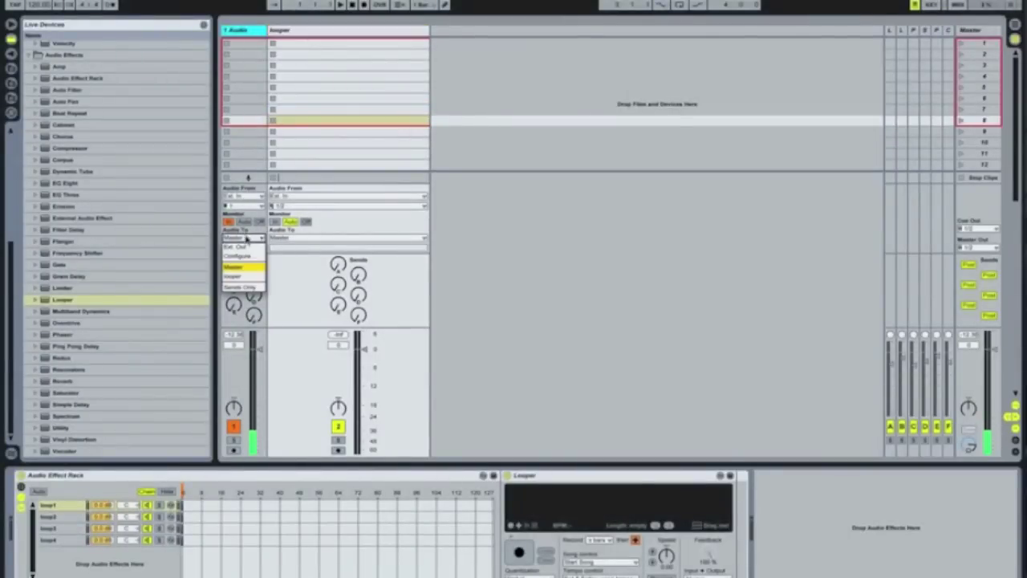
pyautogui.click(249, 278)
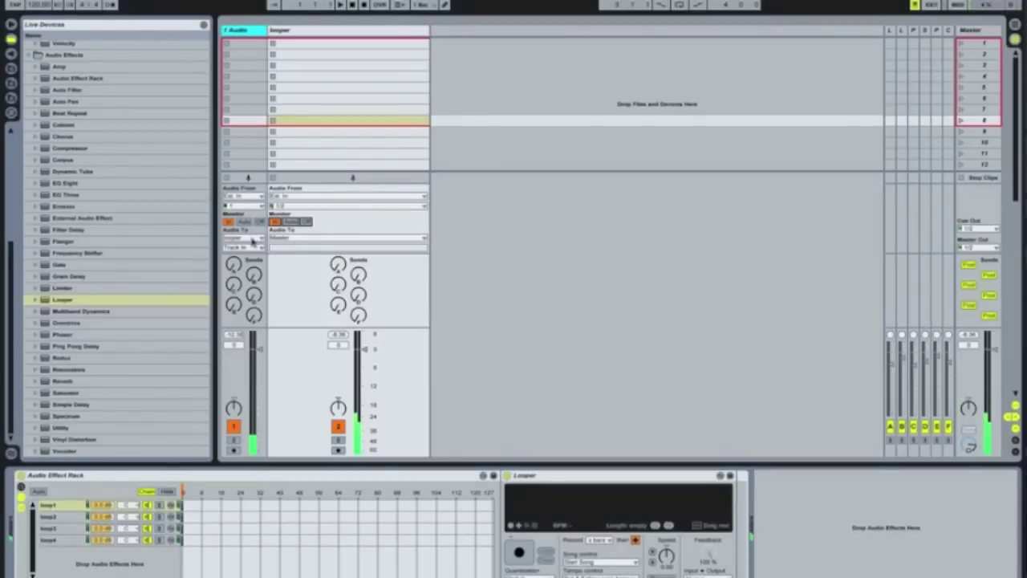
# Select chains loop2, loop3, loop4 and back to loop1, then show the rack's macros.
pyautogui.click(317, 33)
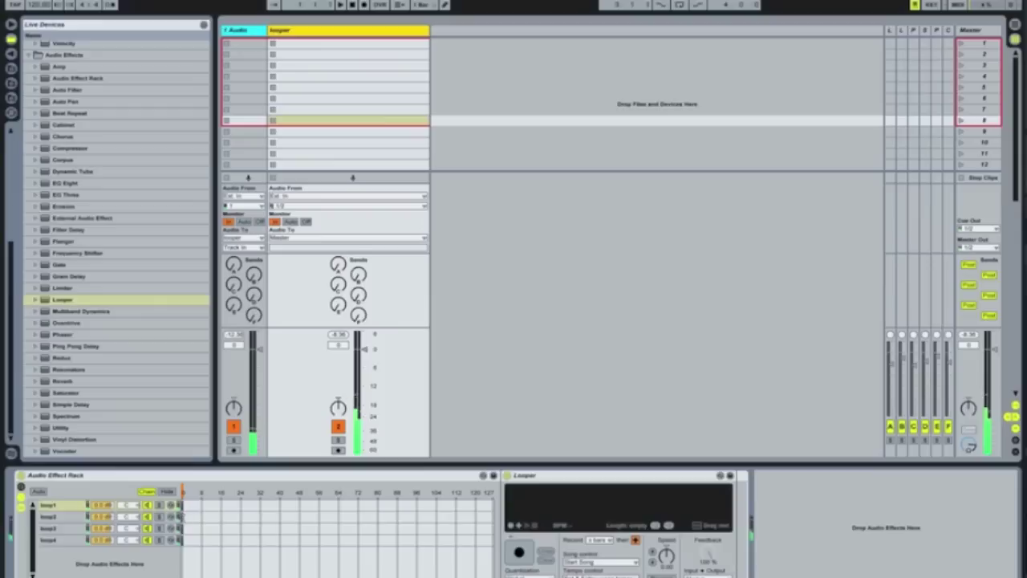
pyautogui.click(182, 517)
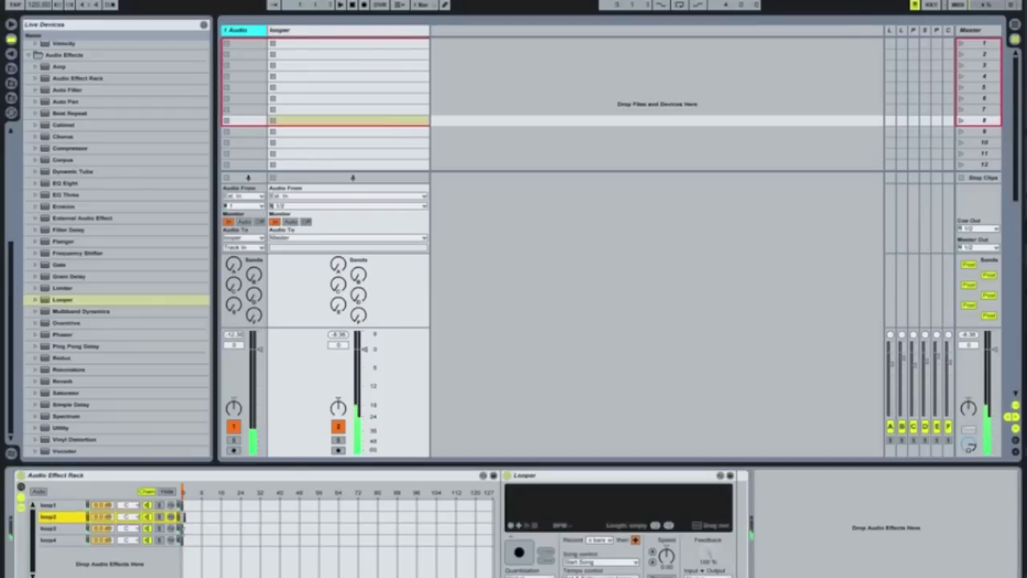
pyautogui.click(183, 528)
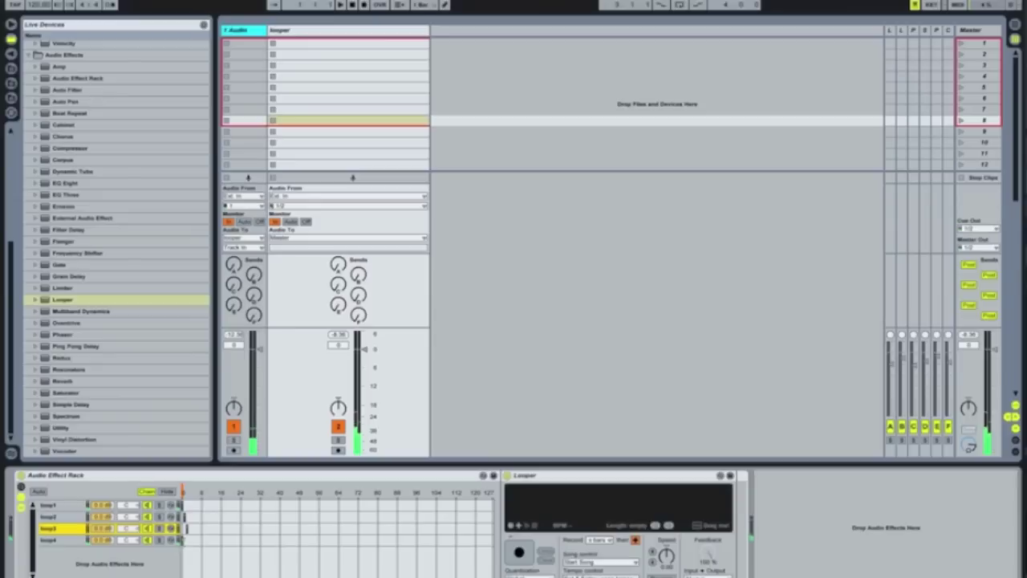
pyautogui.click(183, 539)
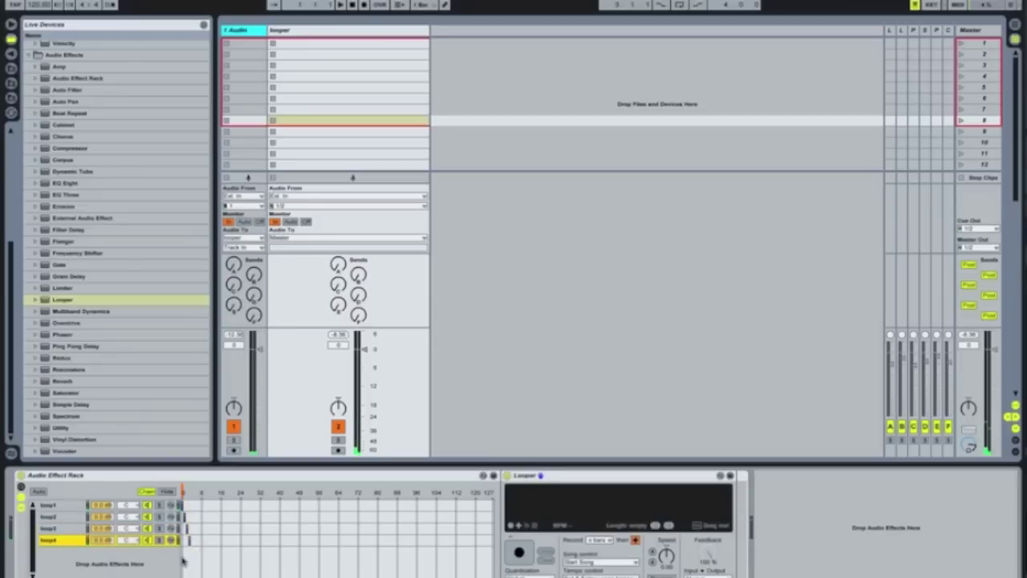
pyautogui.click(85, 505)
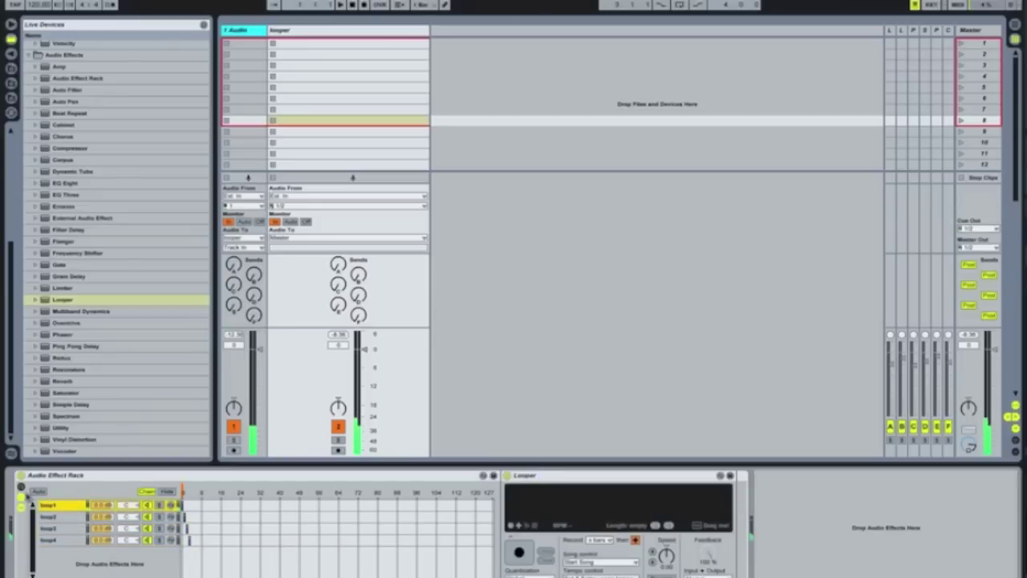
pyautogui.click(22, 492)
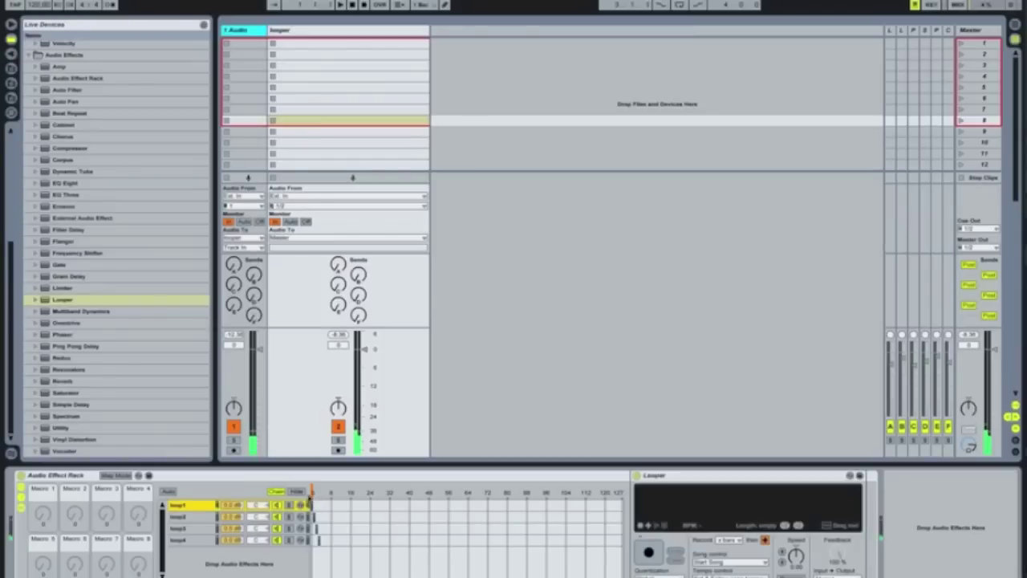
# Map the rack's Chain Selector to Macro 1 in Map mode.
pyautogui.click(117, 476)
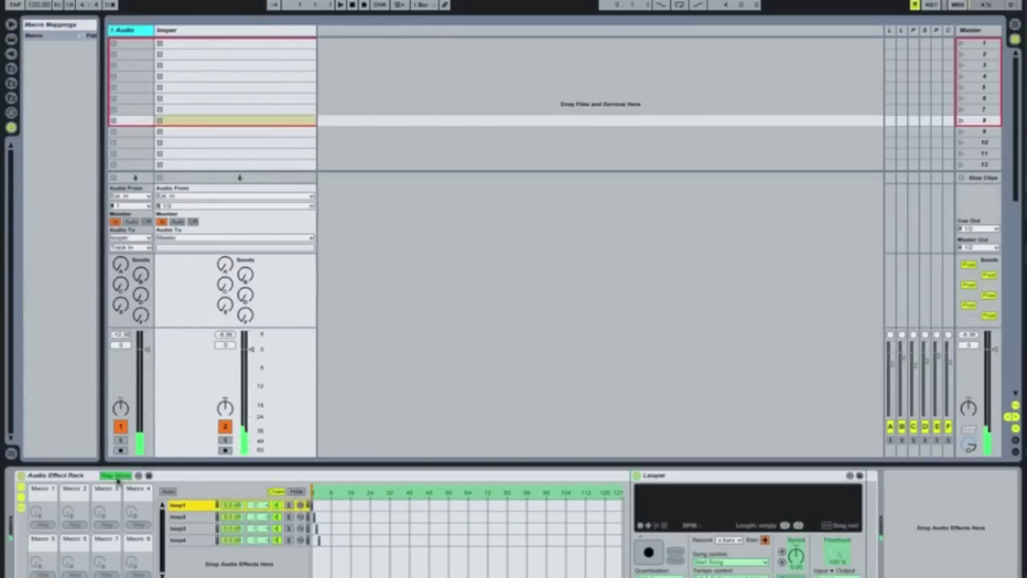
pyautogui.click(370, 499)
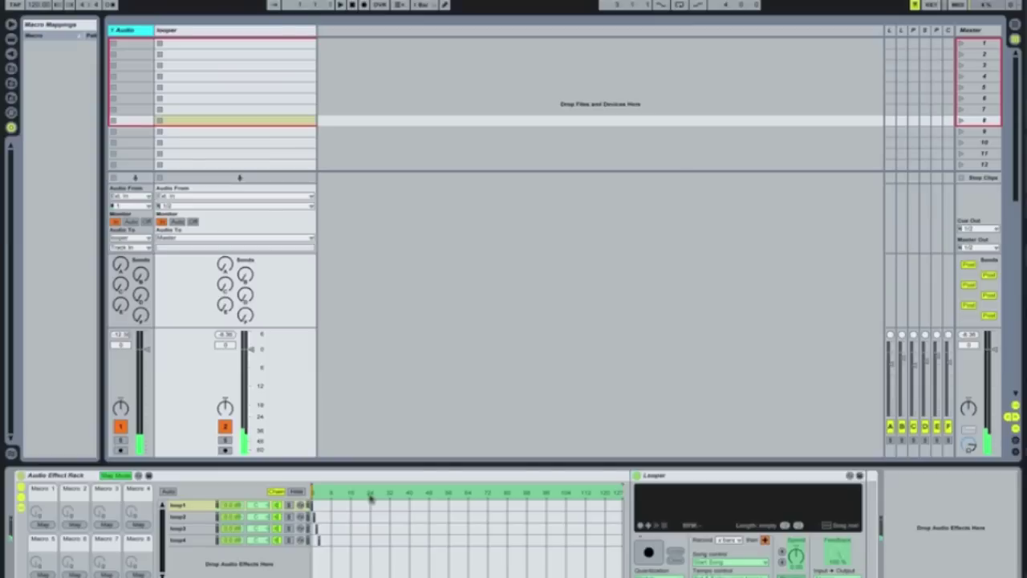
pyautogui.click(44, 525)
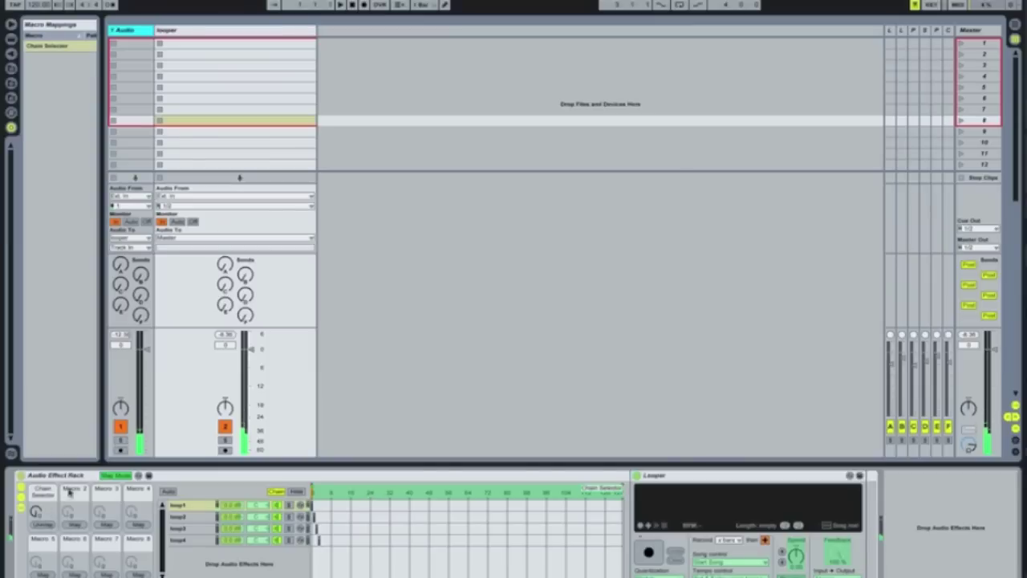
pyautogui.click(116, 475)
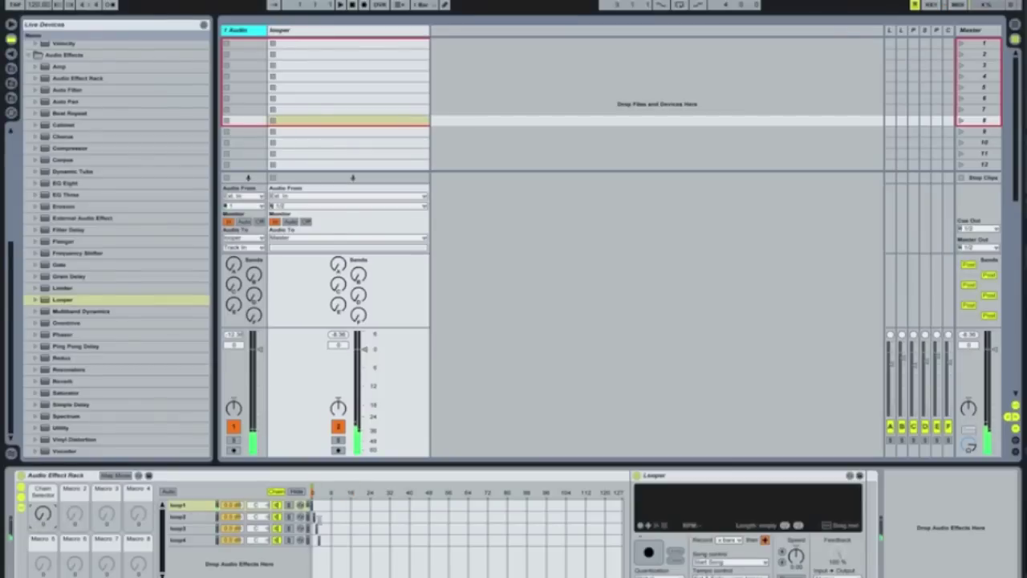
# Edit the Chain Selector mapping's maximum so its range runs from 0 to 3.
pyautogui.click(116, 476)
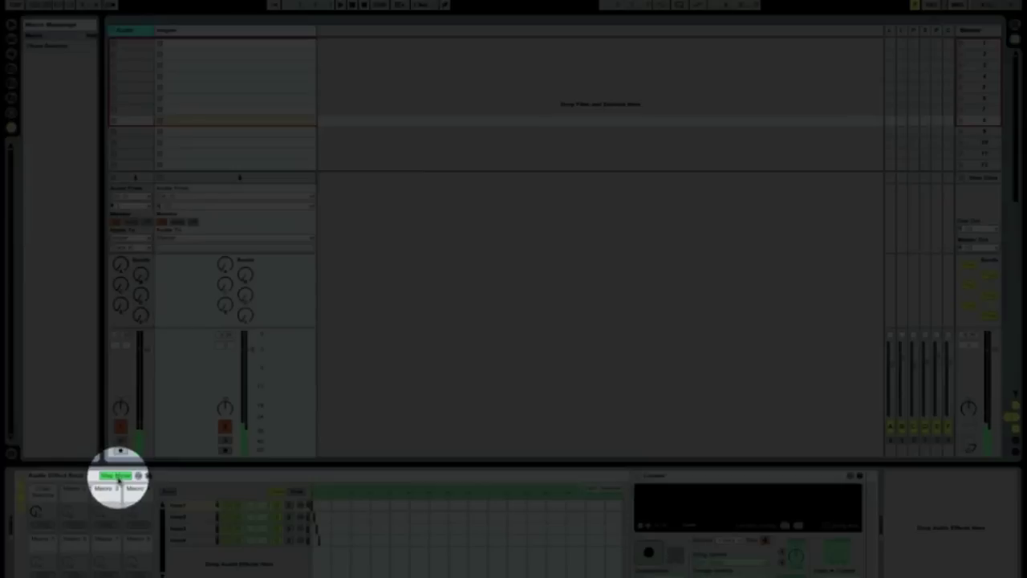
pyautogui.moveTo(101, 201); pyautogui.dragTo(385, 195)
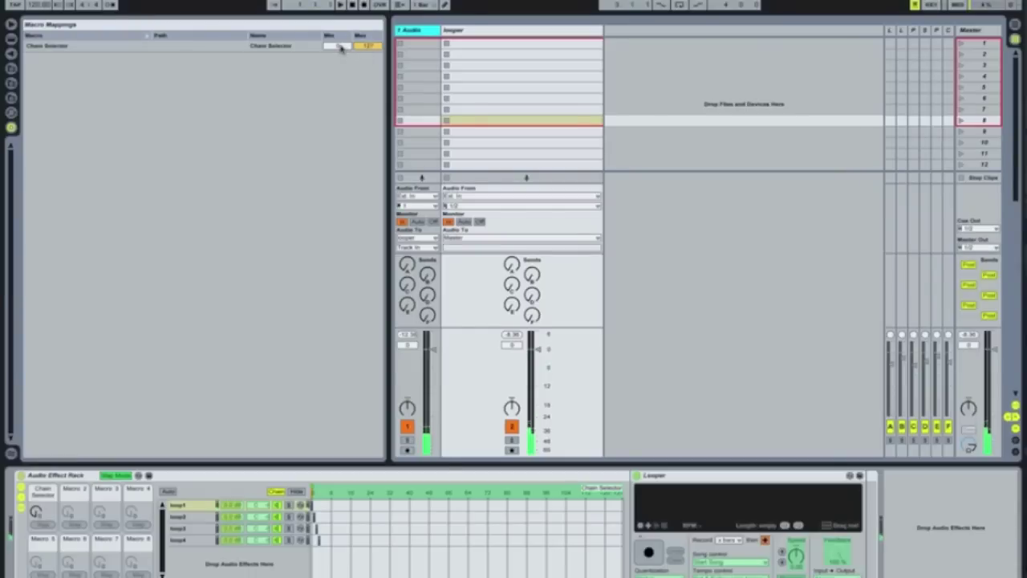
pyautogui.click(368, 47)
pyautogui.write('27')
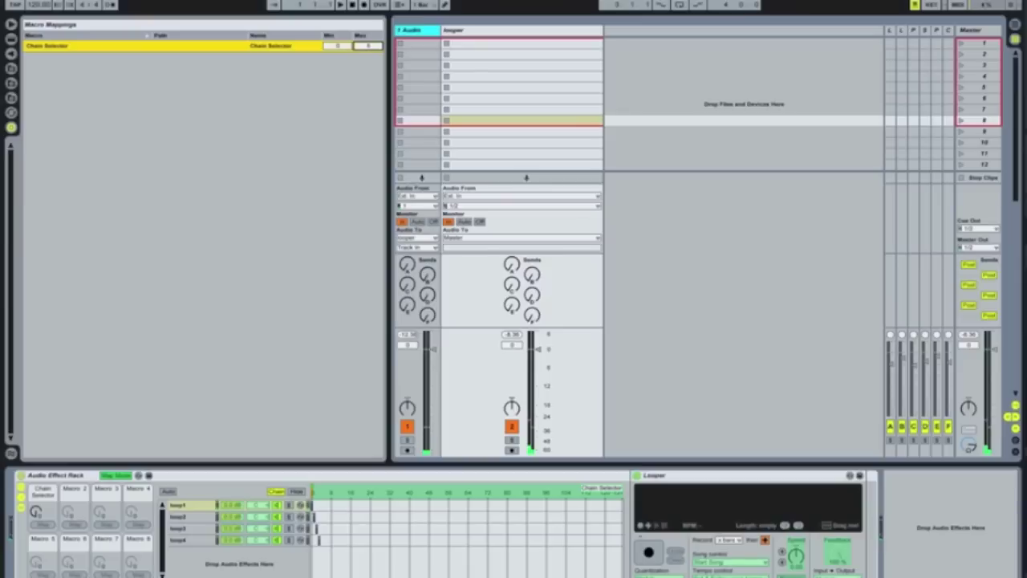
pyautogui.click(116, 475)
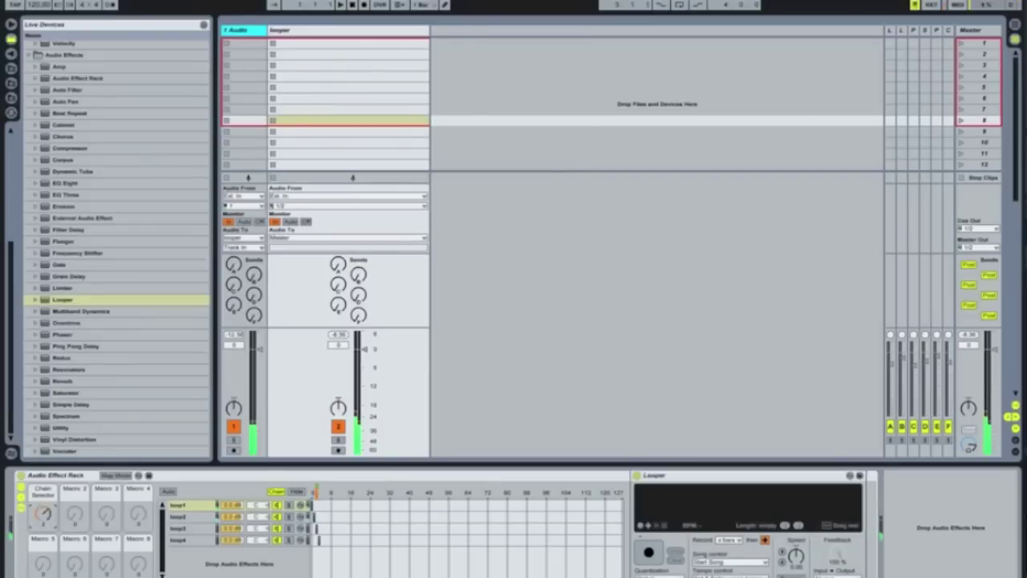
# Turn the Chain Selector macro knob up to switch the active loop chain.
pyautogui.moveTo(43, 512); pyautogui.dragTo(43, 499)
# Keep the Looper track on Ext. In and pick a single mono input channel.
pyautogui.click(330, 30)
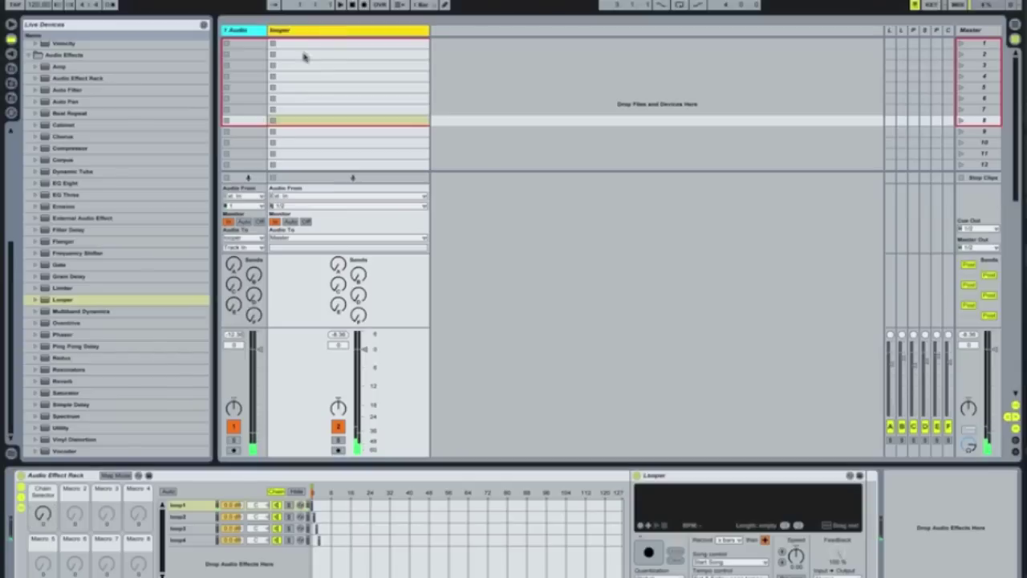
pyautogui.click(292, 197)
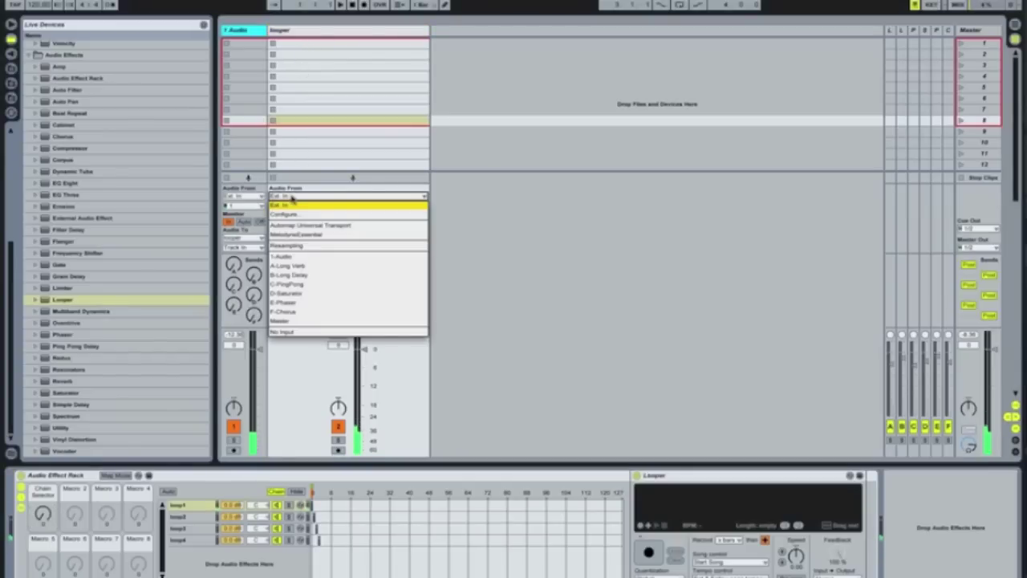
pyautogui.click(293, 199)
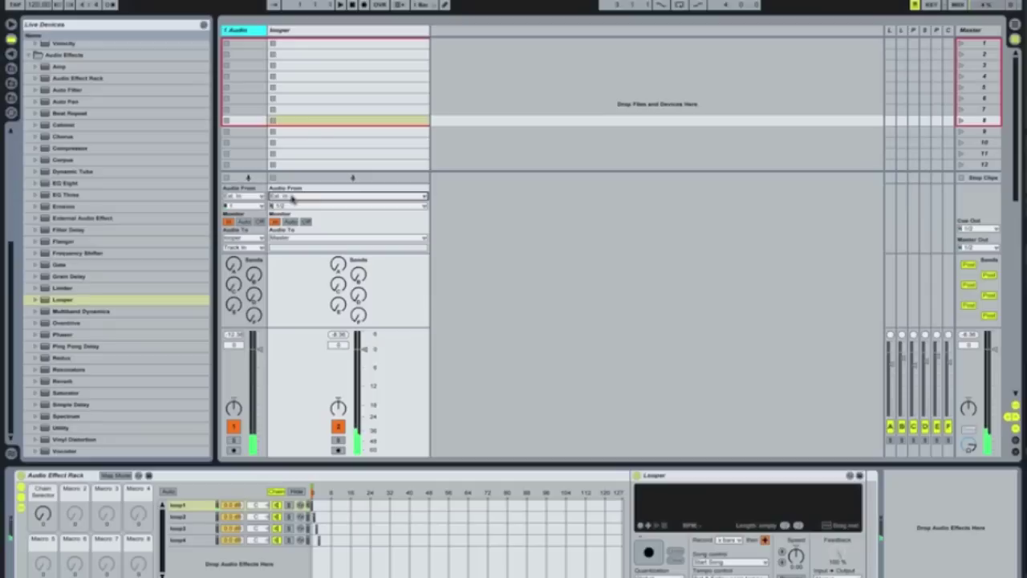
pyautogui.click(292, 205)
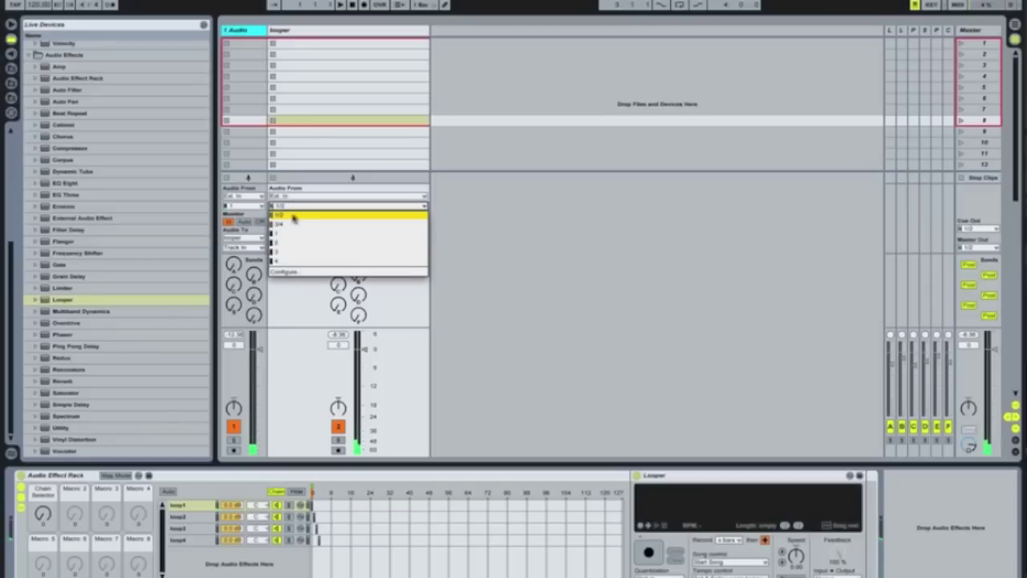
pyautogui.click(305, 260)
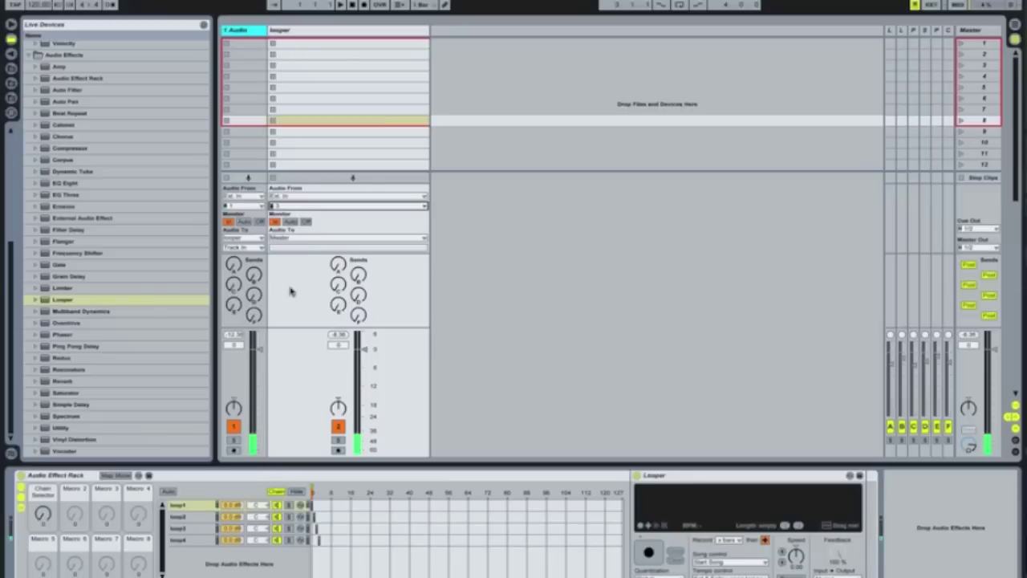
# Arm the Looper track, record a trial clip in slot 5 and play it.
pyautogui.click(338, 450)
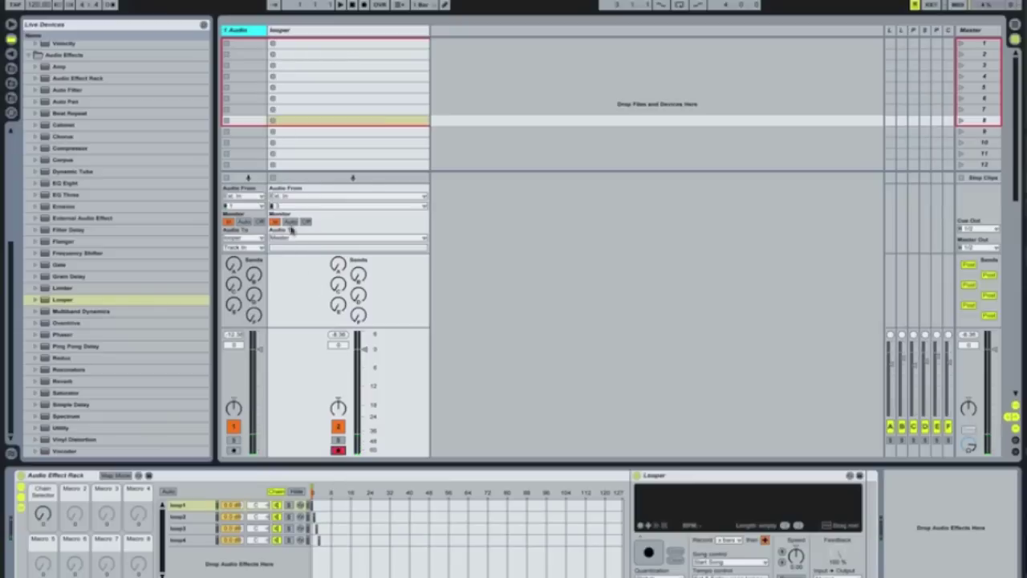
pyautogui.click(291, 222)
pyautogui.click(273, 87)
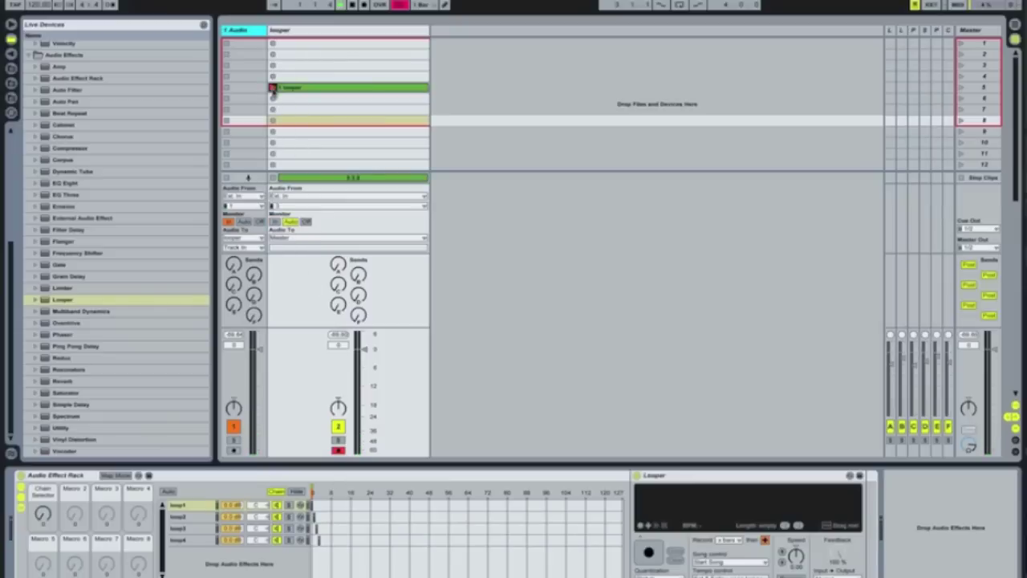
pyautogui.click(273, 89)
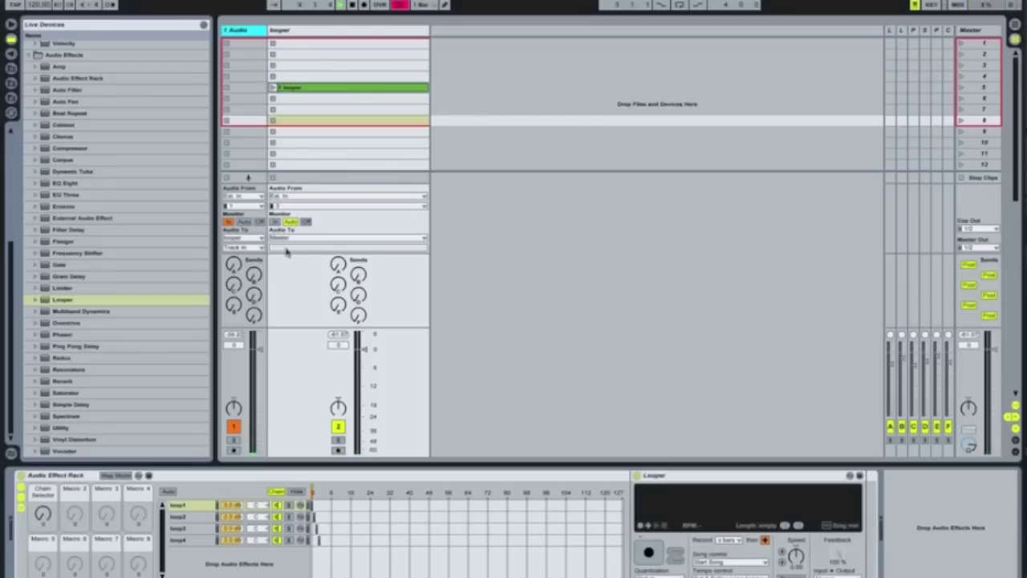
# Set the Looper track's Monitor to In and select the recorded slot-5 clip.
pyautogui.click(276, 222)
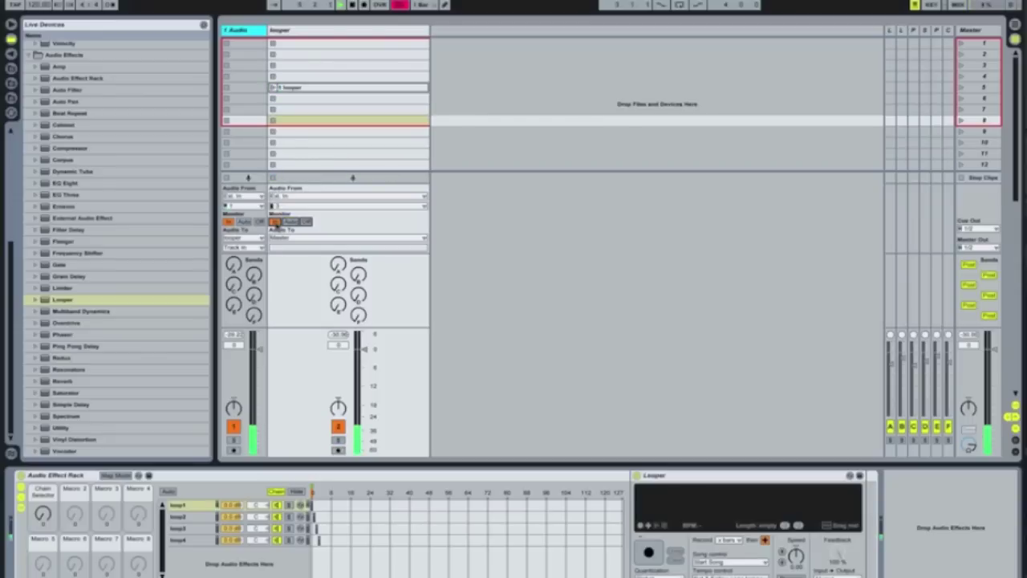
pyautogui.click(303, 90)
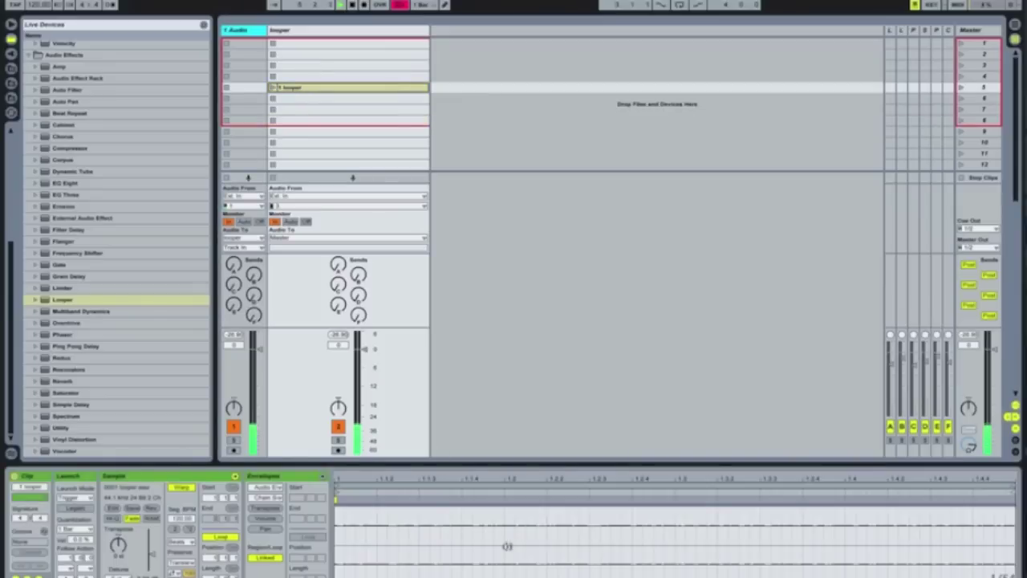
pyautogui.click(299, 90)
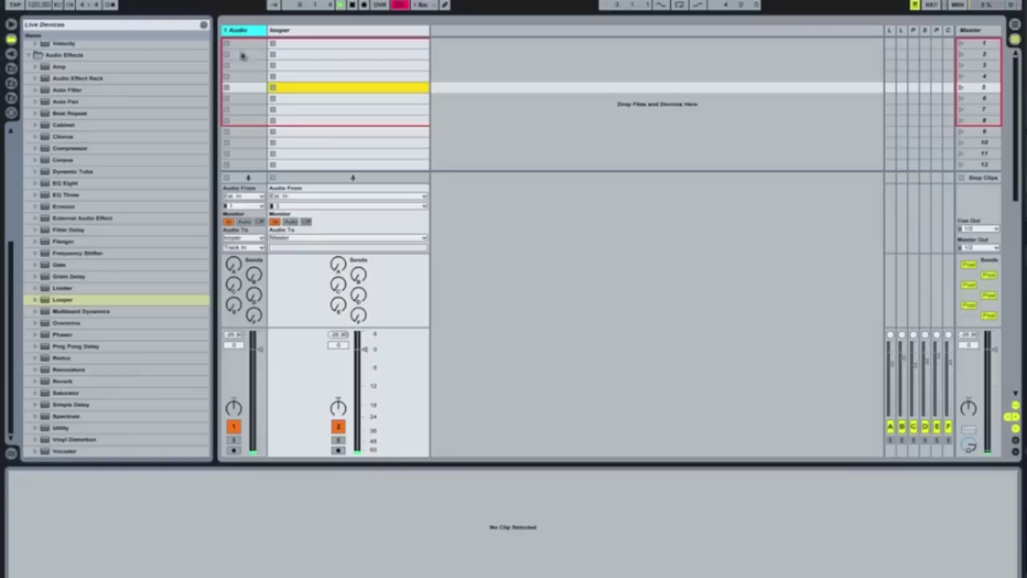
# Route the Audio track to Master and arm the Looper track on Ext. In.
pyautogui.click(239, 238)
pyautogui.click(234, 266)
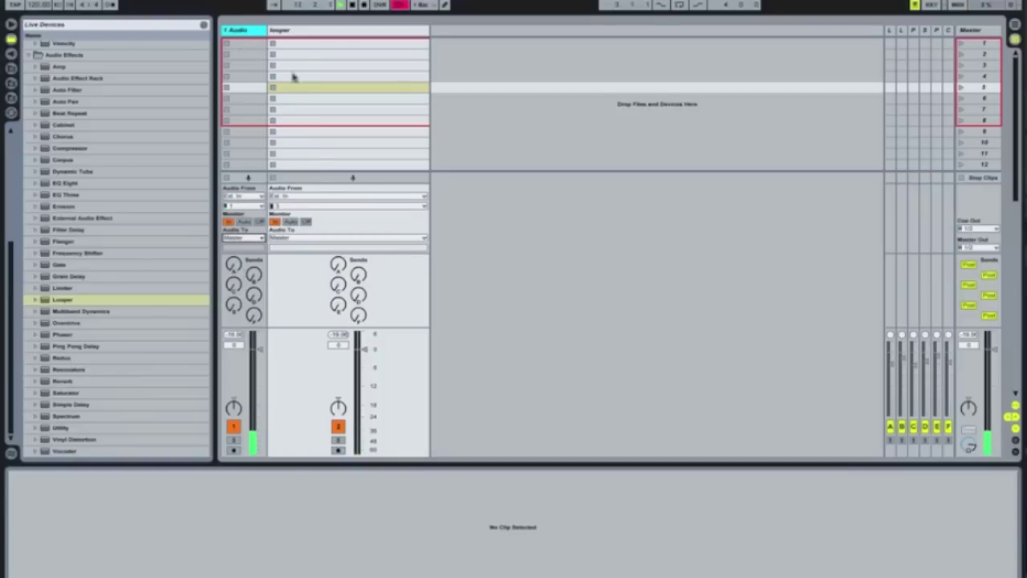
pyautogui.click(338, 450)
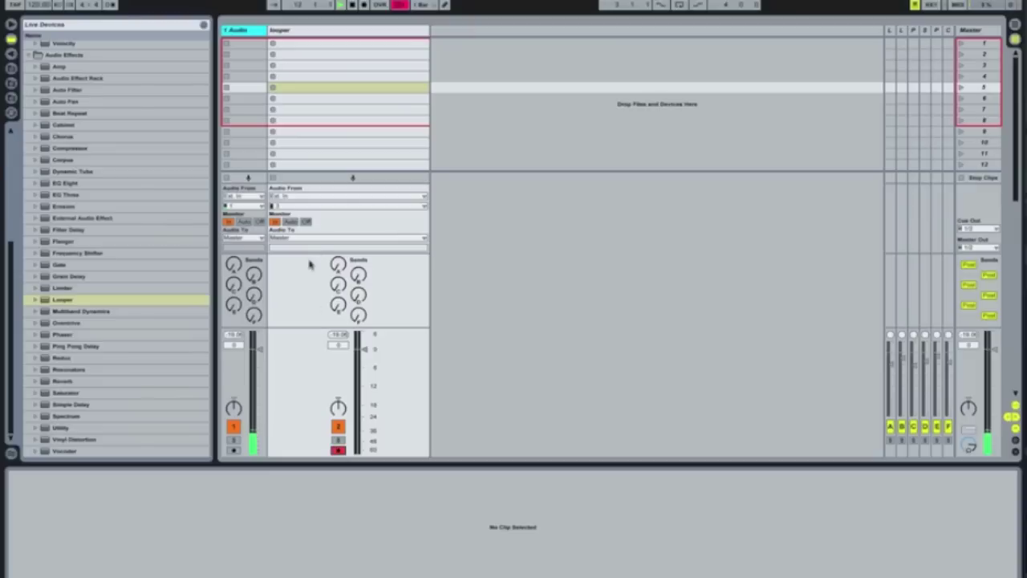
pyautogui.click(283, 198)
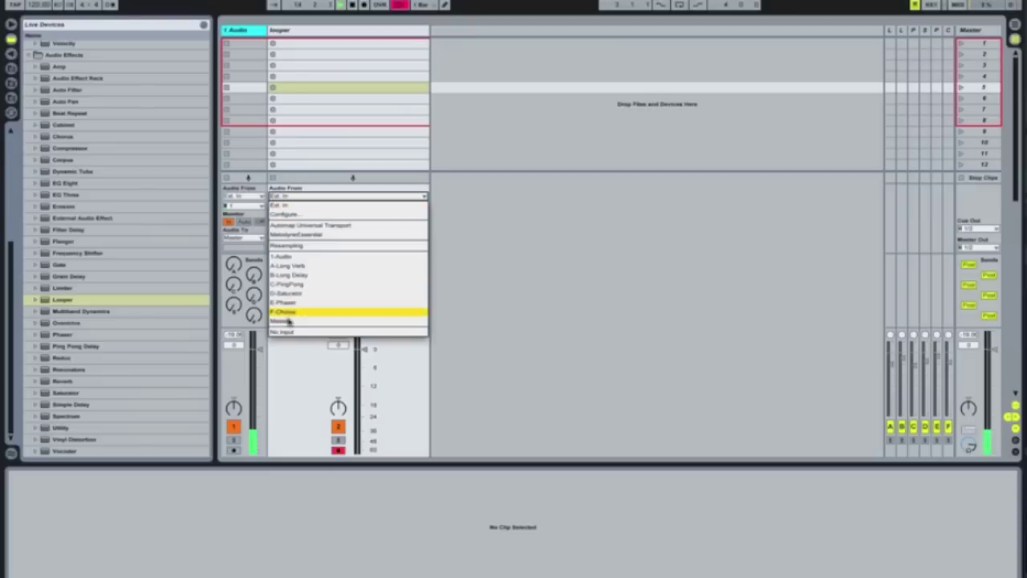
pyautogui.click(300, 365)
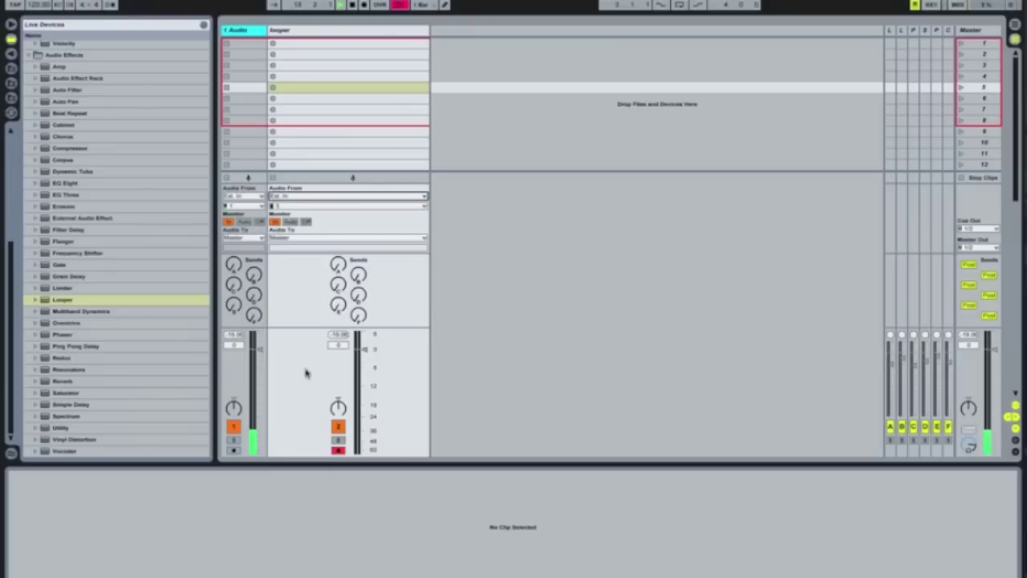
# Record a new clip in slot 5, disarm the track, stop playback and select the clip.
pyautogui.click(273, 88)
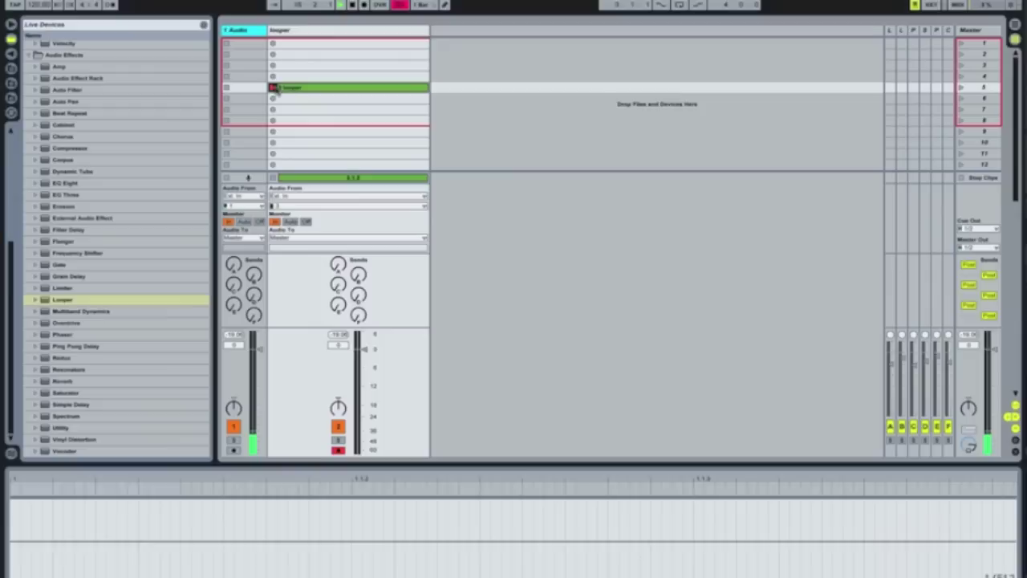
pyautogui.click(294, 91)
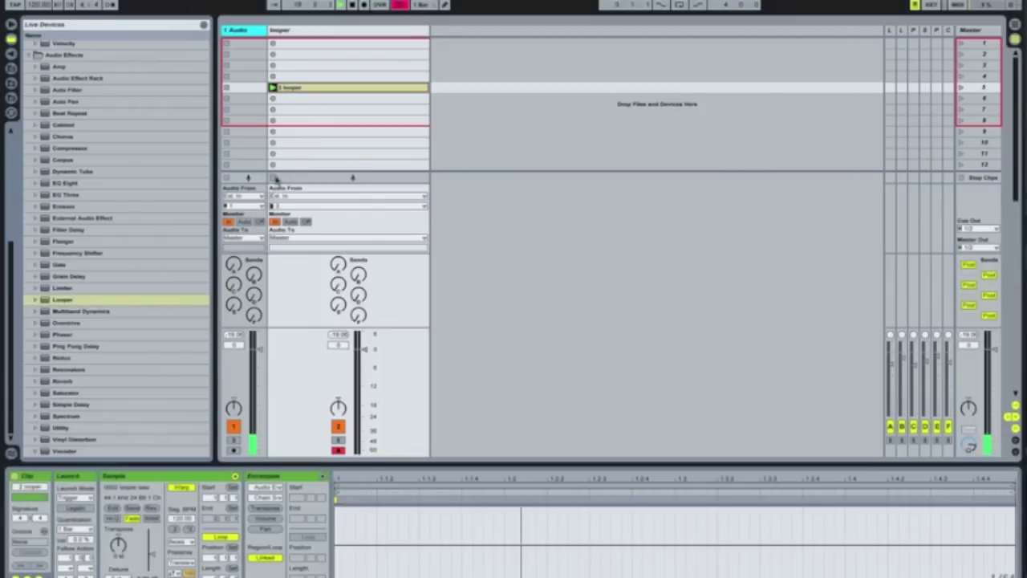
pyautogui.click(338, 450)
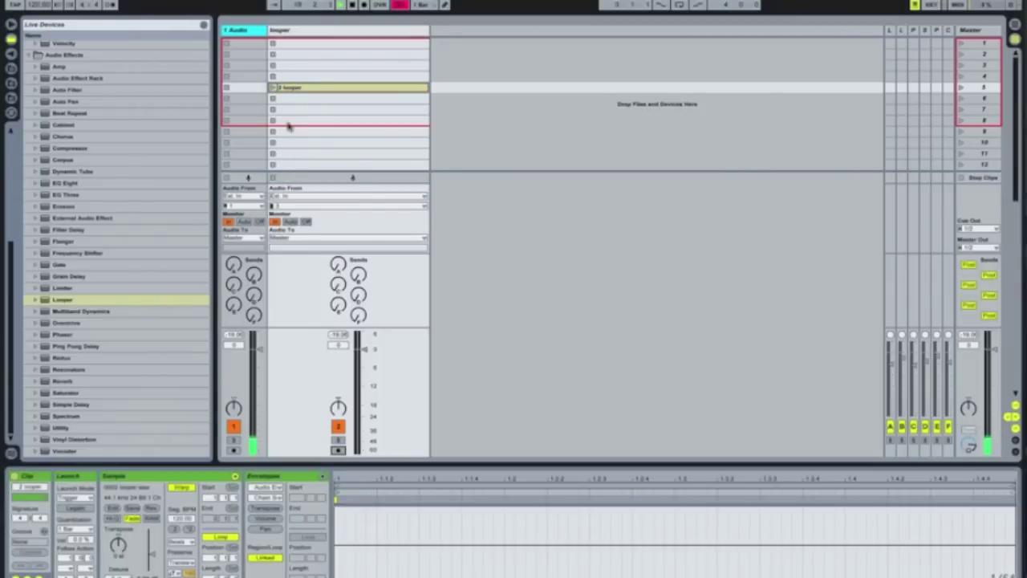
pyautogui.click(352, 5)
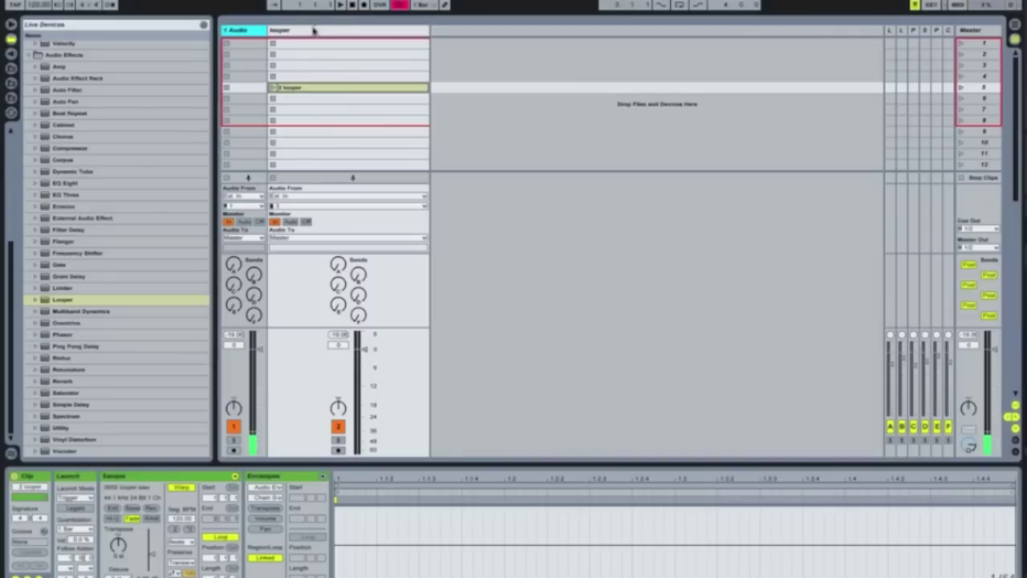
pyautogui.click(294, 91)
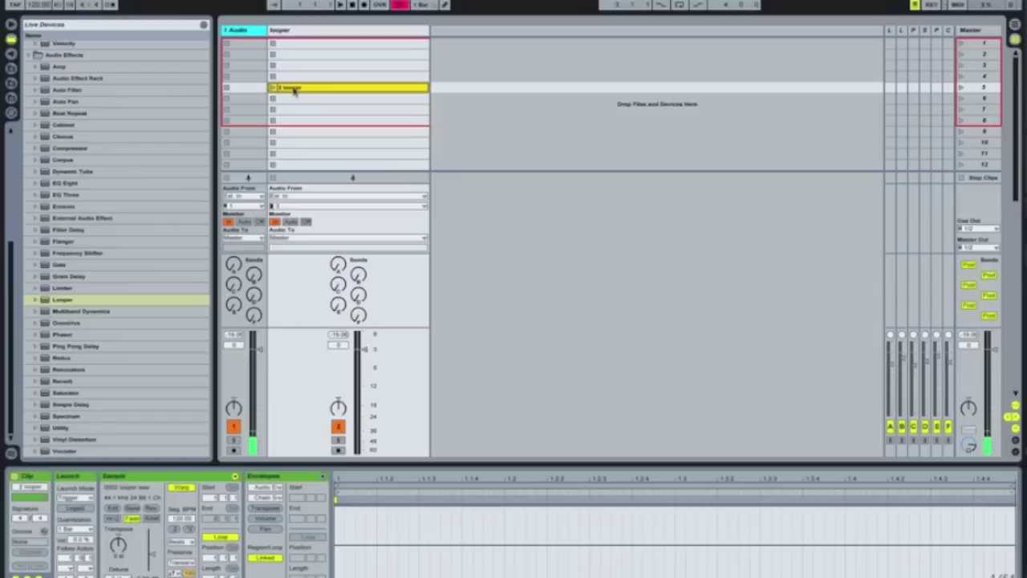
# Clear the fifth-slot clip's old name with Ctrl+R and enter loop1.
pyautogui.hotkey('ctrl', 'r')
pyautogui.press('BackSpace')
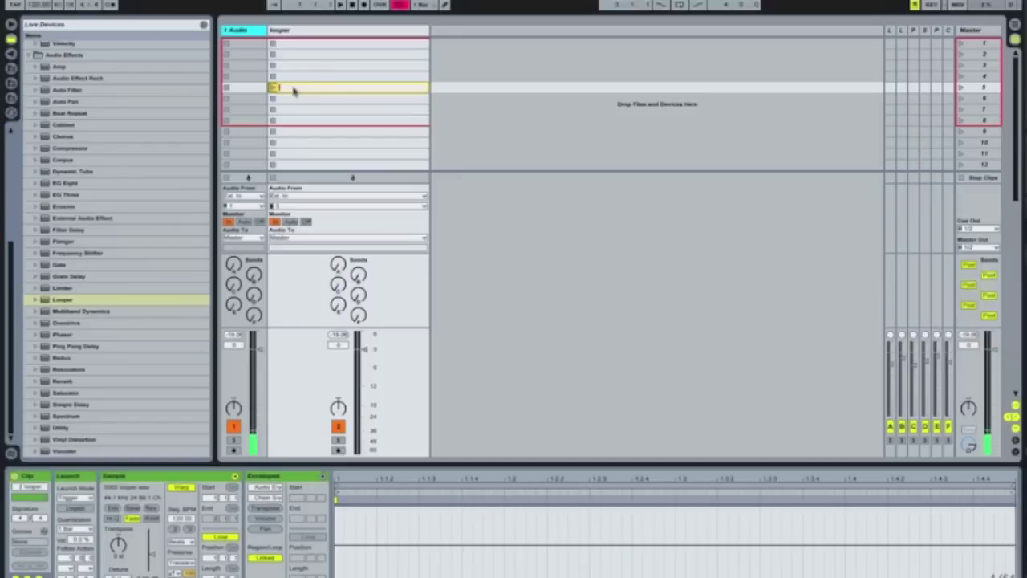
pyautogui.press('Return')
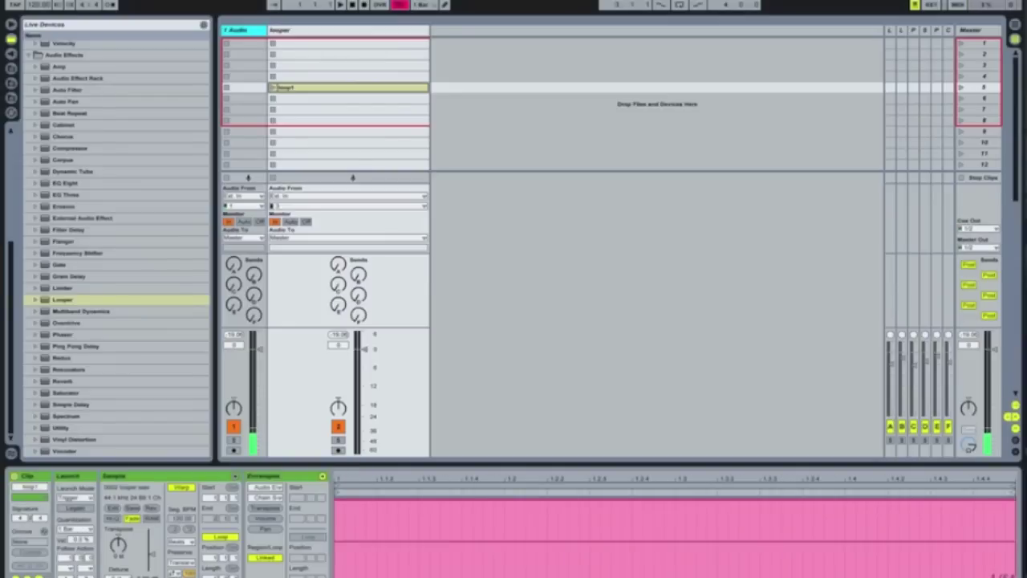
# Show loop1's Audio Effect Rack Chain Selector envelope and move the clip from slot 5 to slot 1.
pyautogui.click(271, 488)
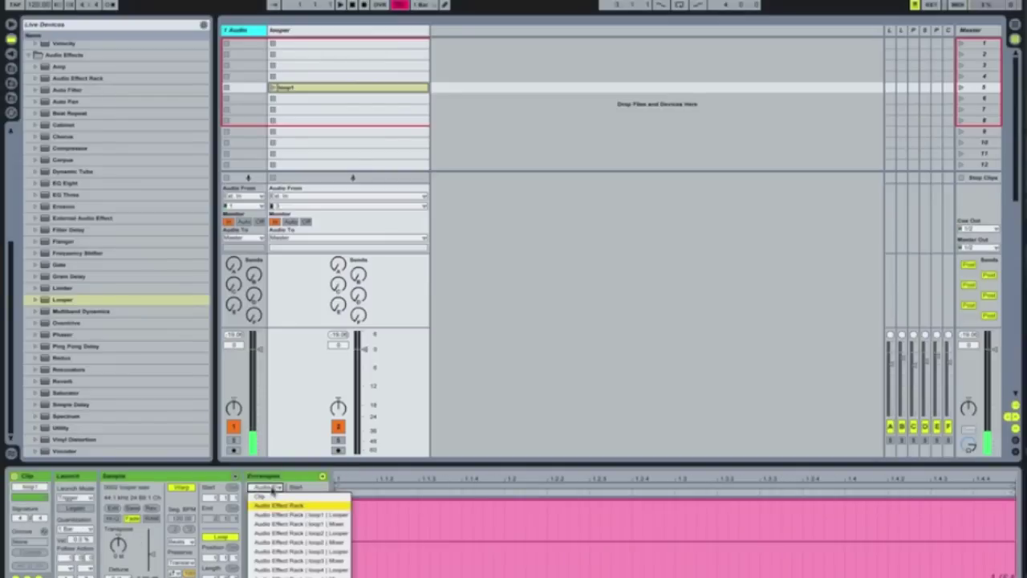
pyautogui.click(273, 490)
pyautogui.click(272, 501)
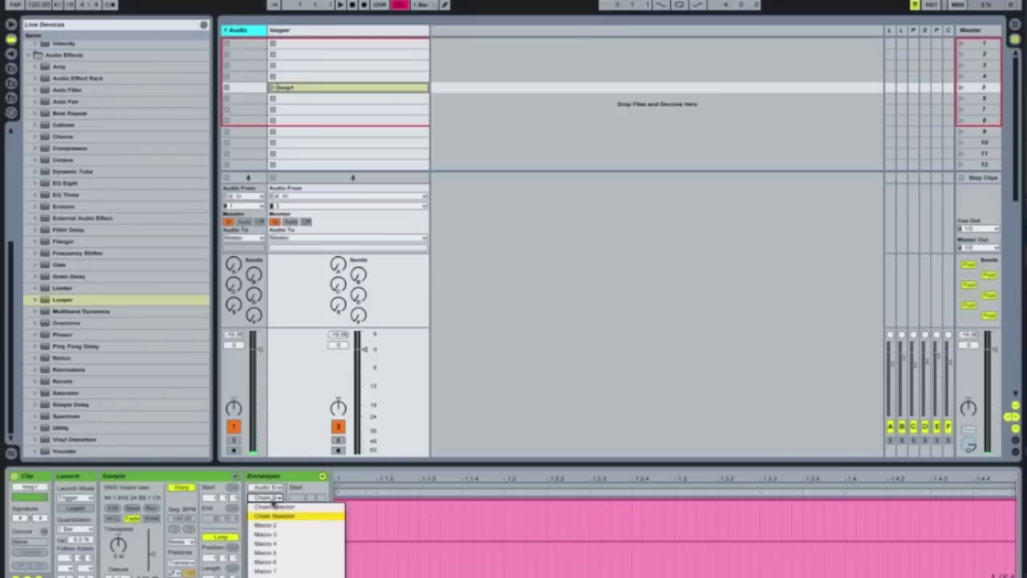
pyautogui.click(274, 513)
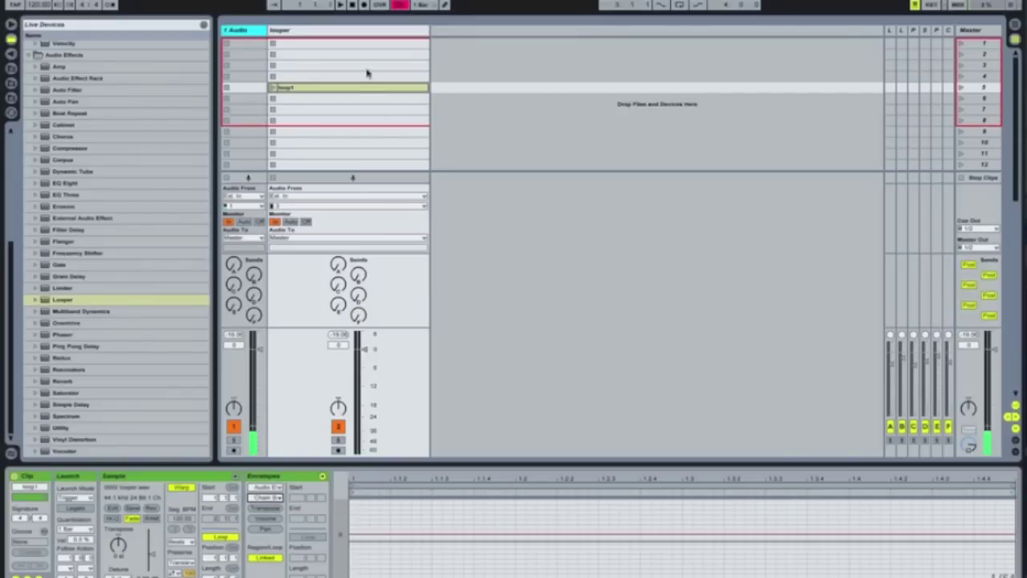
pyautogui.moveTo(353, 93); pyautogui.dragTo(354, 46)
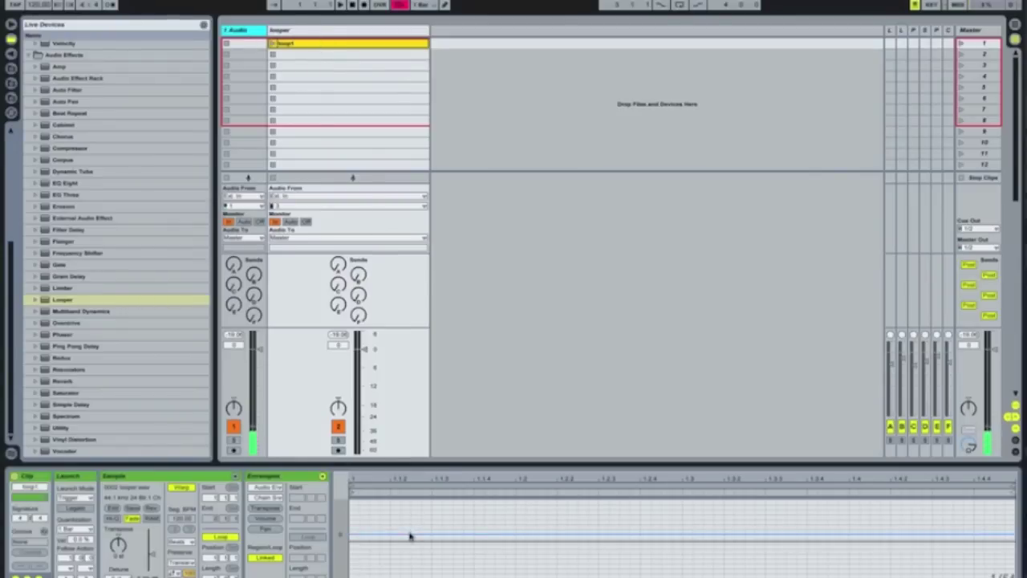
# Duplicate loop1 into slot 2 and name the copy loop2.
pyautogui.rightClick(363, 46)
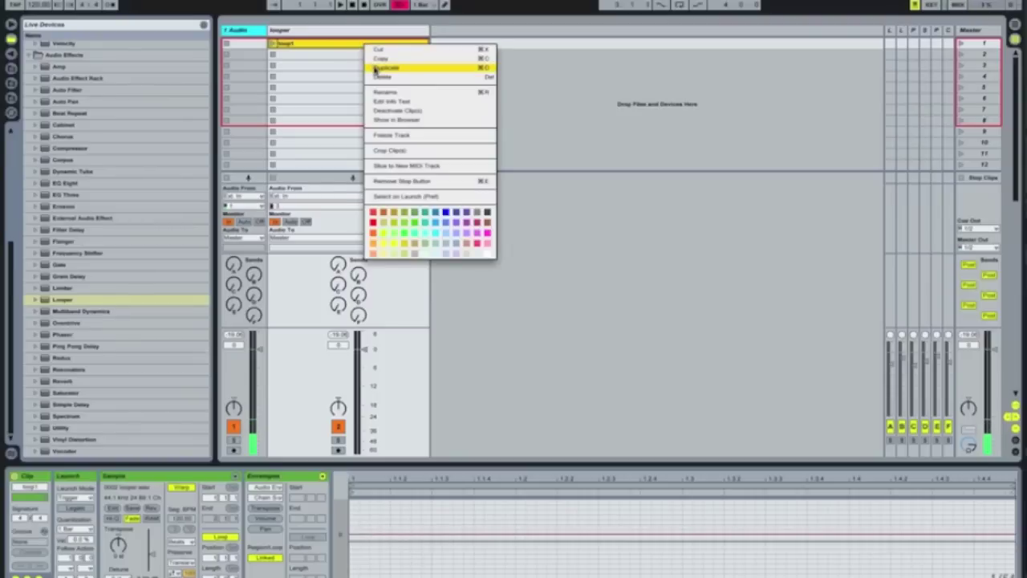
pyautogui.click(374, 69)
pyautogui.click(350, 55)
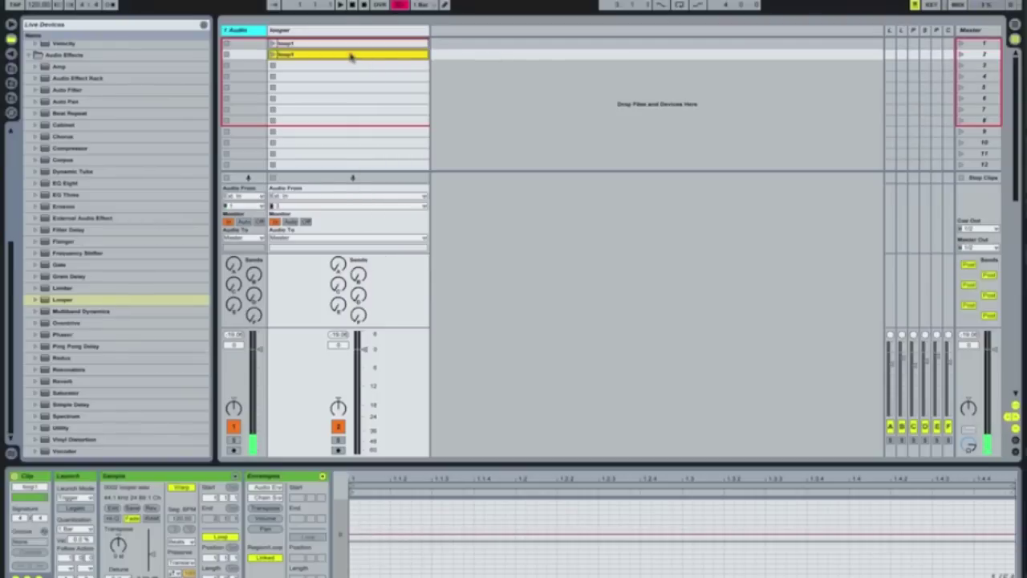
pyautogui.hotkey('ctrl', 'r')
pyautogui.press('Return')
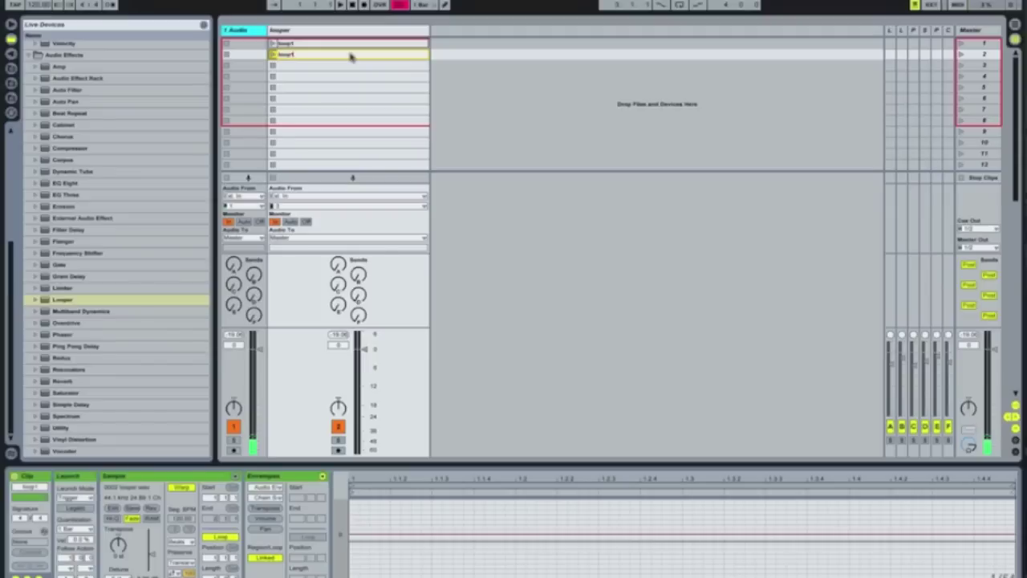
# Duplicate loop2 into slot 3 and rename the copy loop3.
pyautogui.click(350, 54)
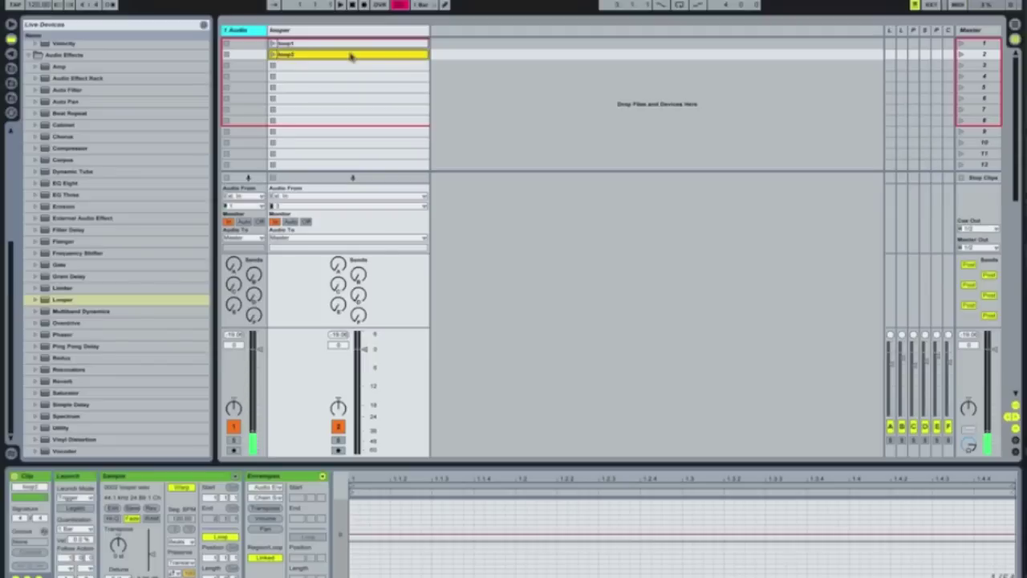
pyautogui.hotkey('ctrl', 'd')
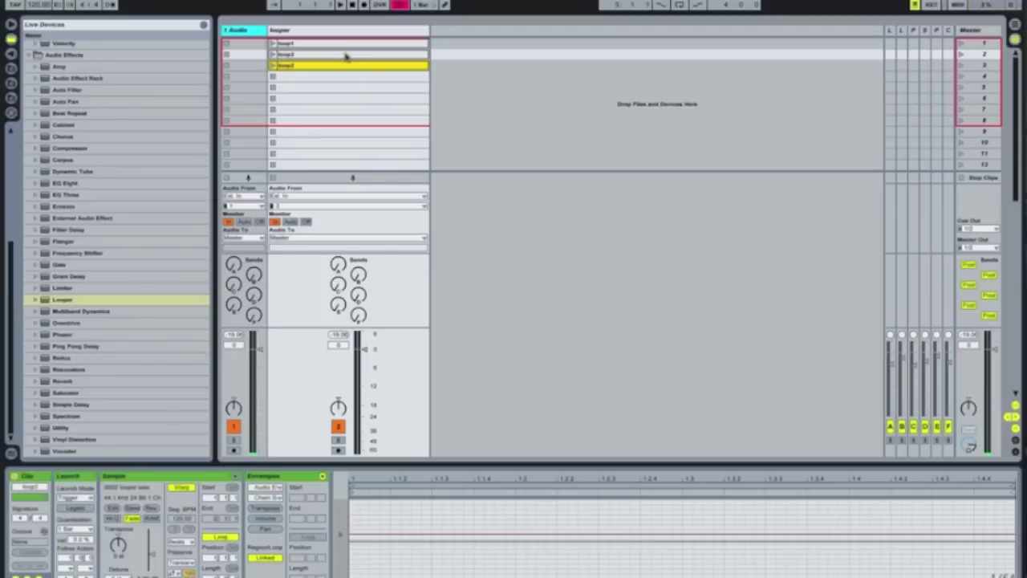
pyautogui.hotkey('ctrl', 'r')
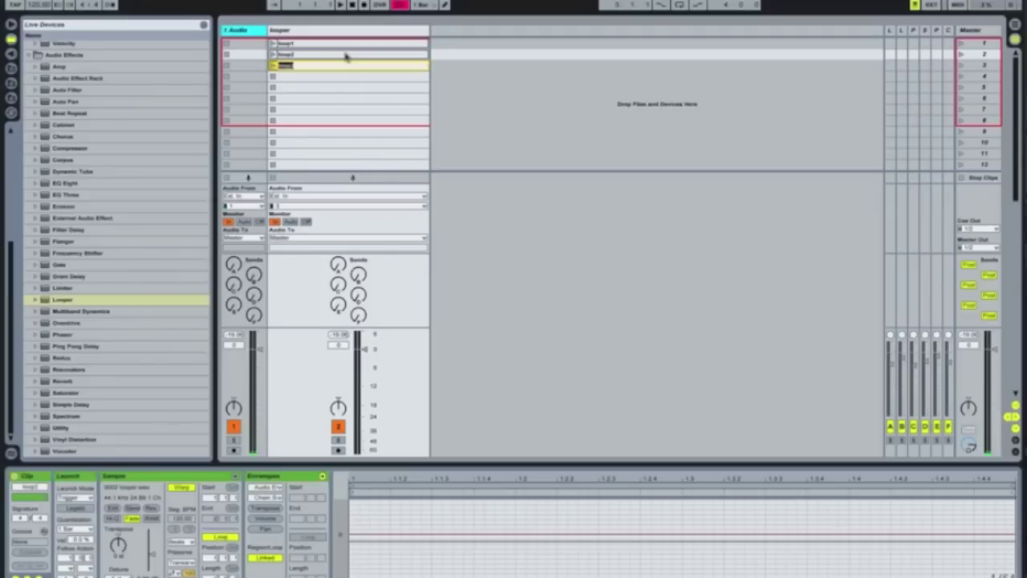
pyautogui.write('loop3')
pyautogui.press('Return')
# Duplicate loop3 into slot 4 and name the copy loop4.
pyautogui.hotkey('ctrl', 'd')
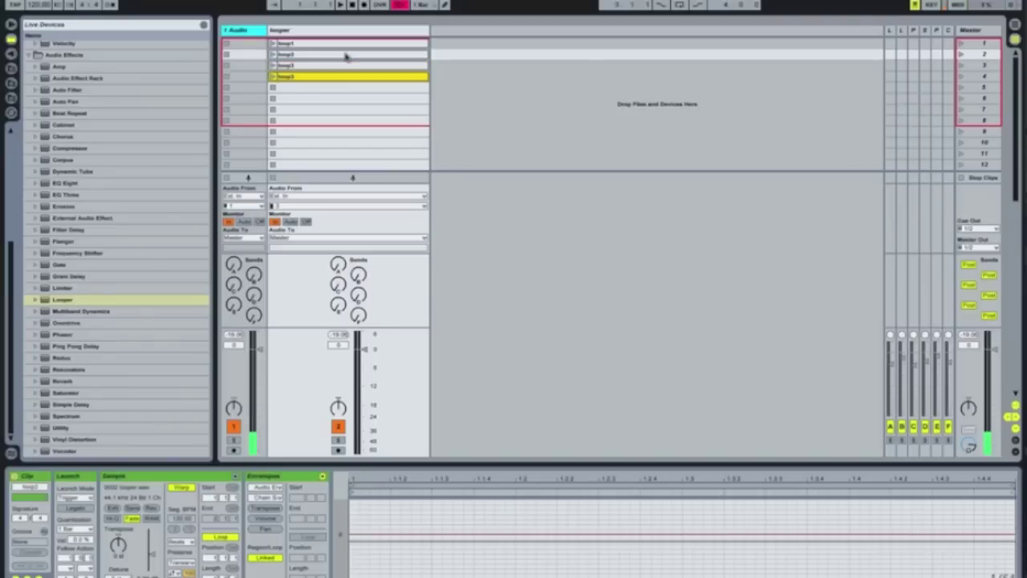
pyautogui.hotkey('ctrl', 'r')
pyautogui.write('loop4')
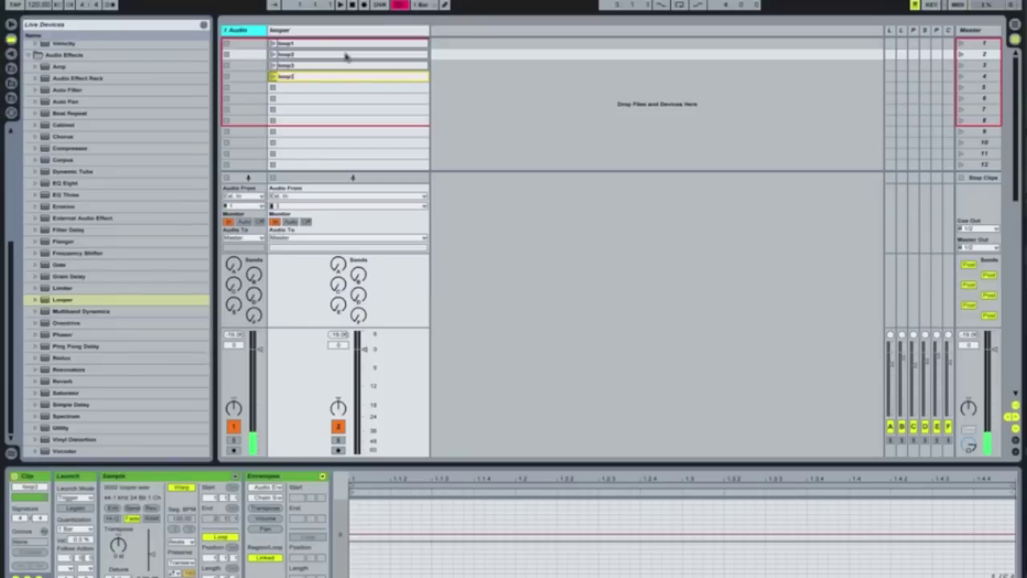
pyautogui.press('Return')
pyautogui.click(339, 42)
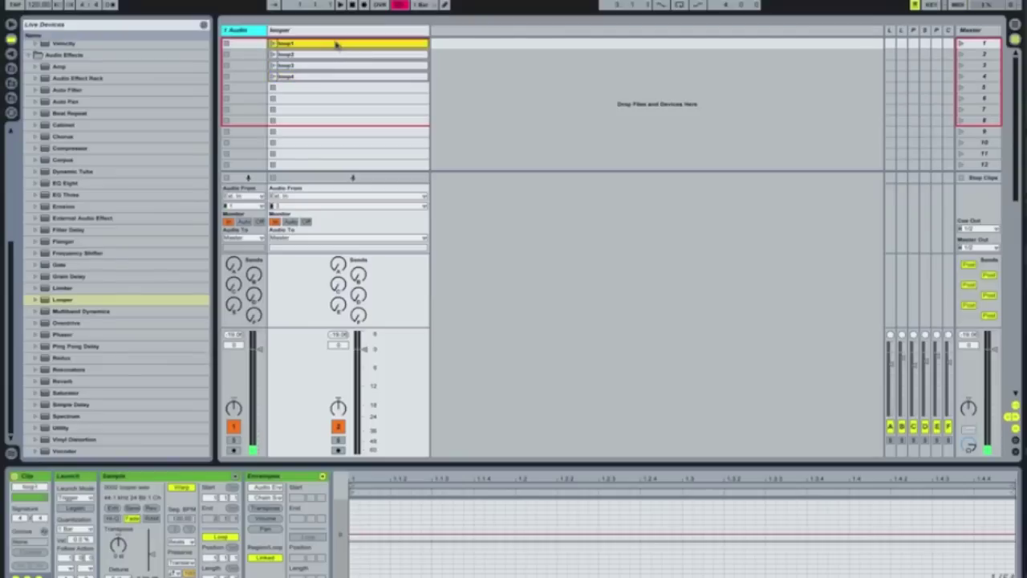
pyautogui.click(336, 54)
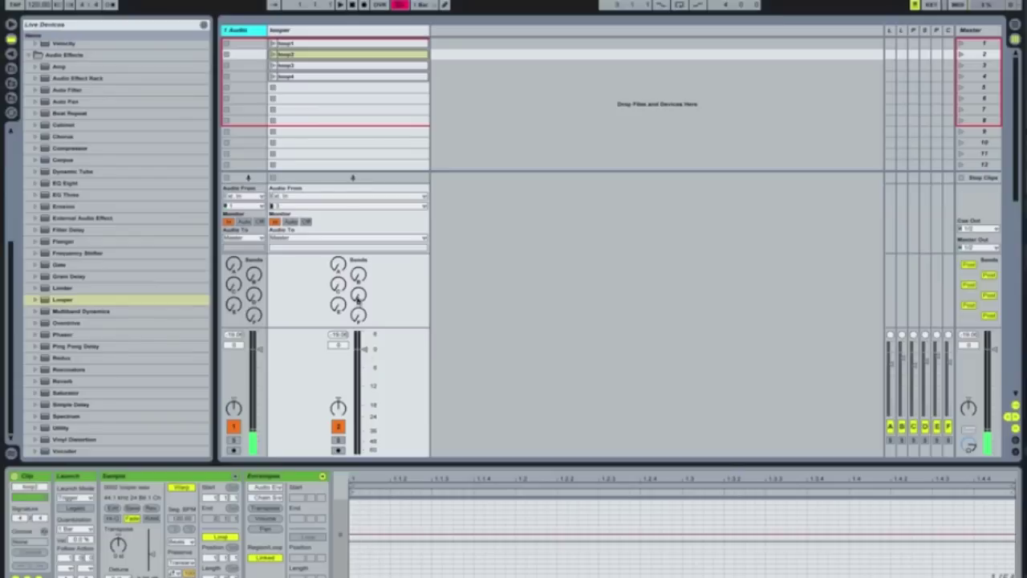
# Pick Audio Effect Rack > Chain Selector as the clip envelope control.
pyautogui.click(322, 43)
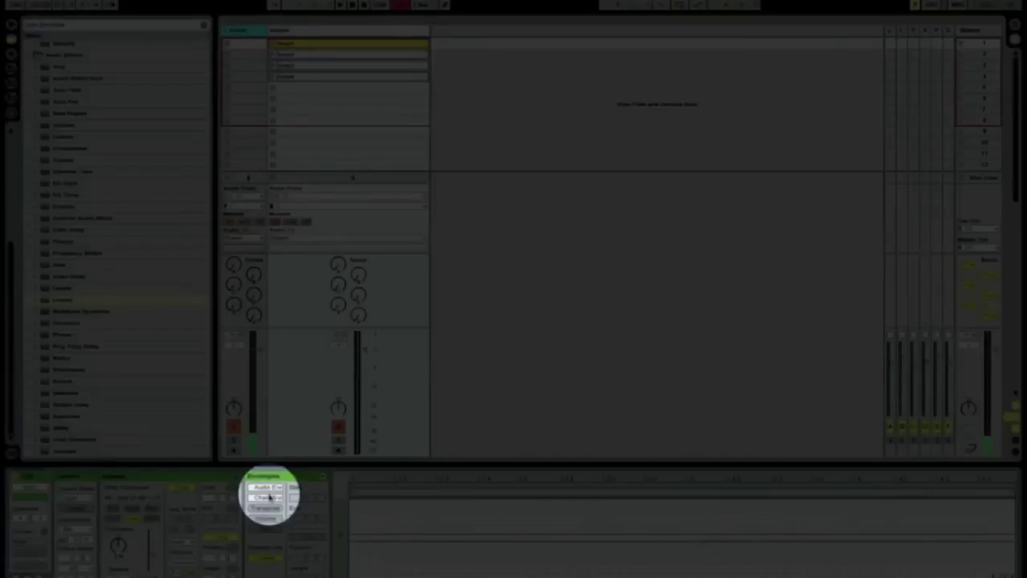
pyautogui.click(265, 498)
pyautogui.click(277, 510)
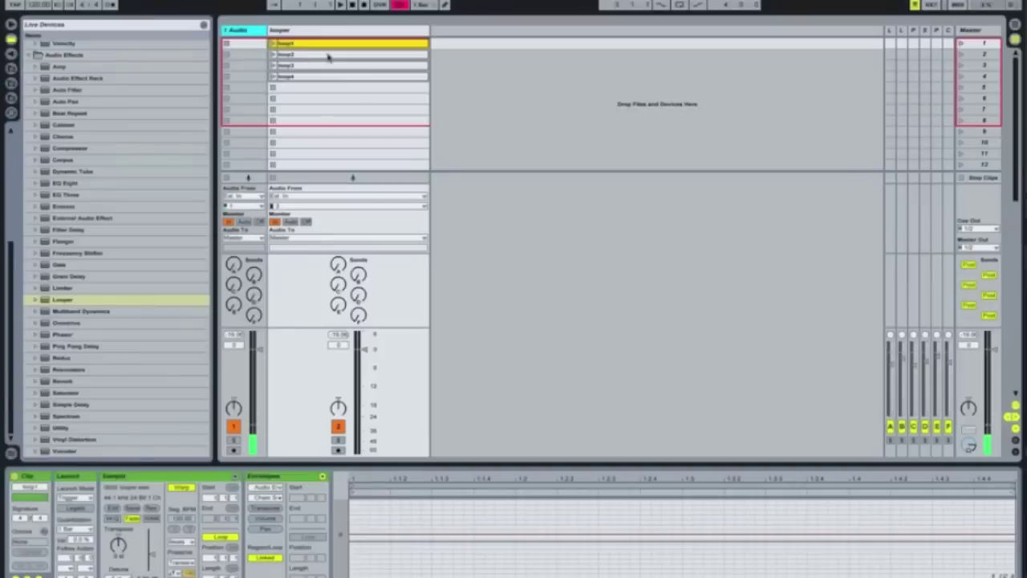
# Set distinct Chain Selector envelope levels on loop2, loop3 and loop4, raising loop4 slightly.
pyautogui.click(327, 54)
pyautogui.click(379, 539)
pyautogui.click(304, 65)
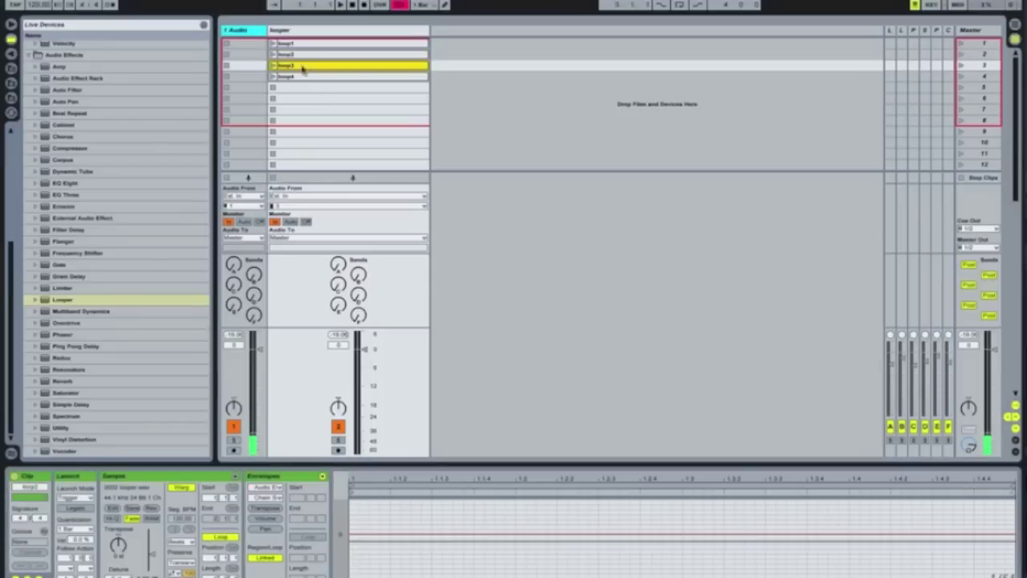
pyautogui.click(377, 534)
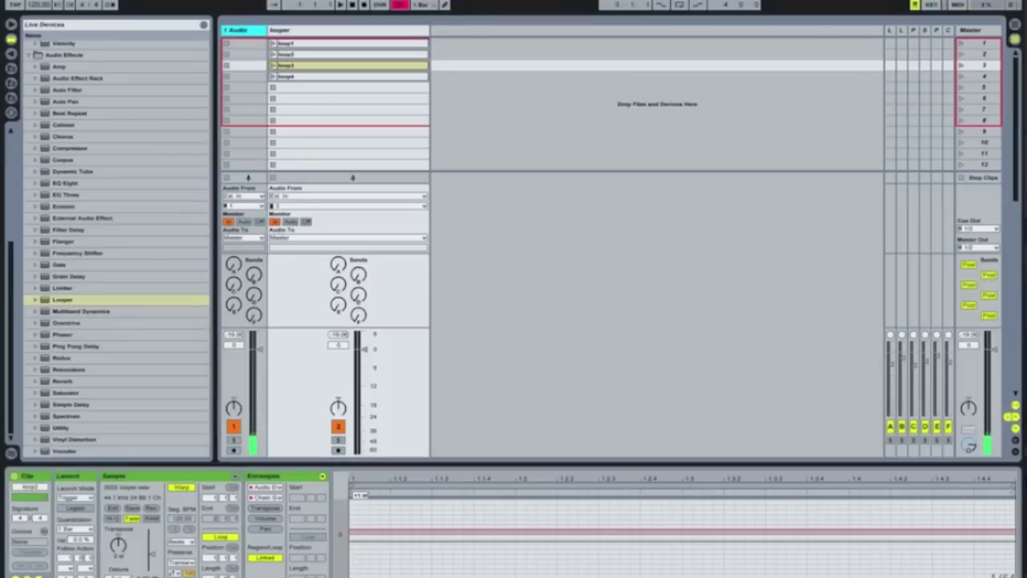
pyautogui.click(328, 76)
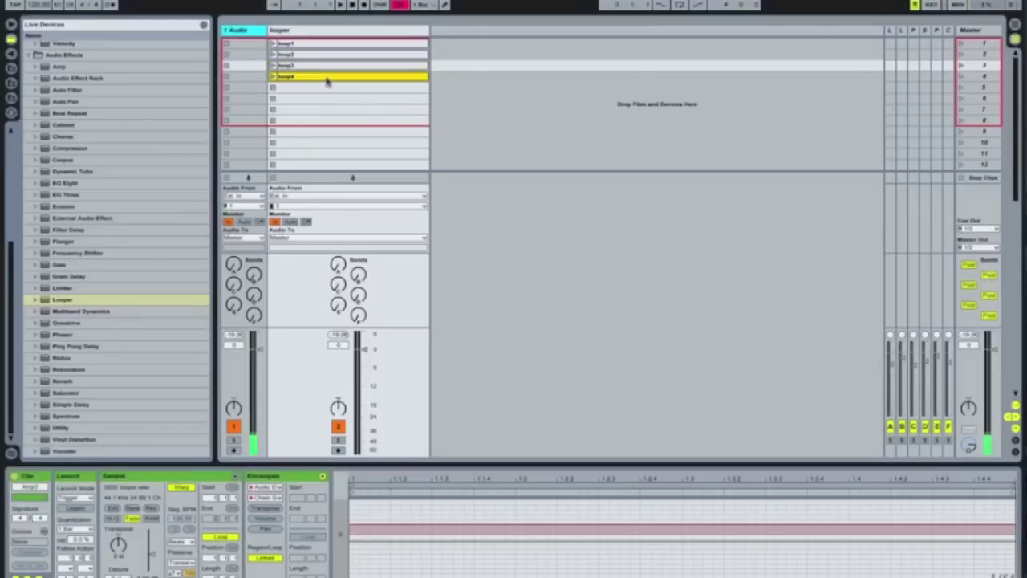
pyautogui.click(377, 525)
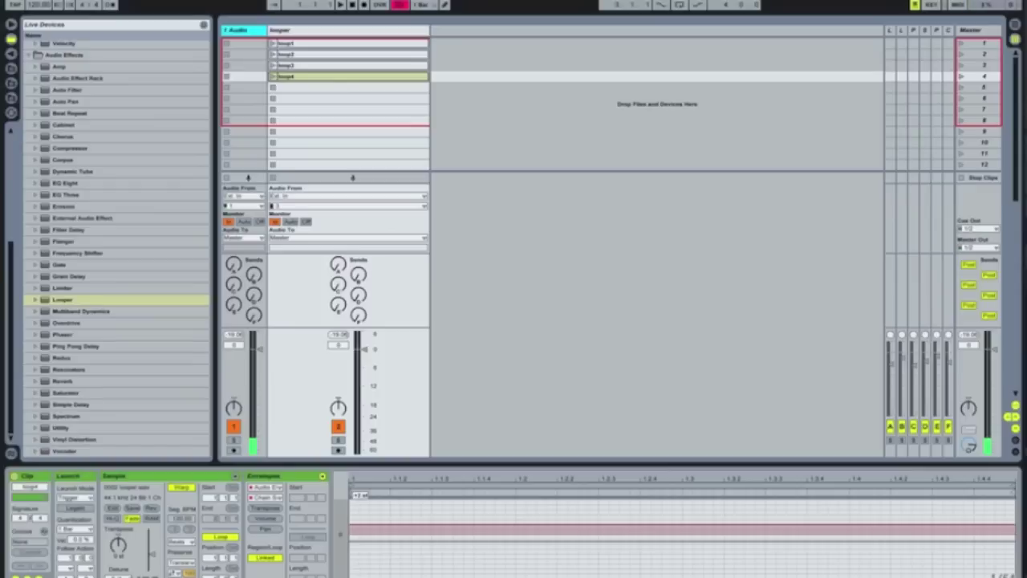
pyautogui.moveTo(399, 529); pyautogui.dragTo(399, 525)
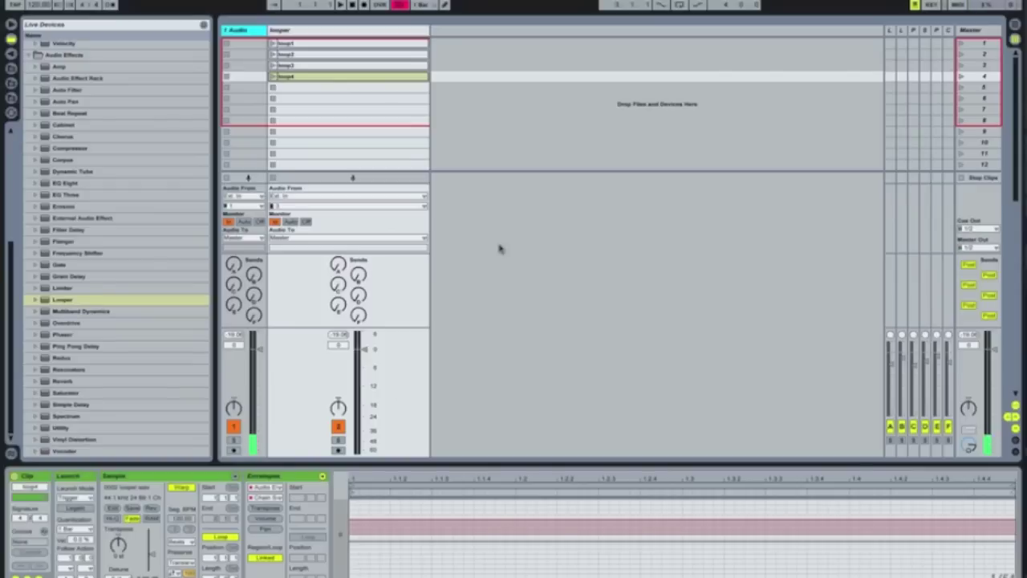
# Launch loop1 and loop3 while watching the looper track's rack switch chains, then reselect loop1.
pyautogui.click(273, 44)
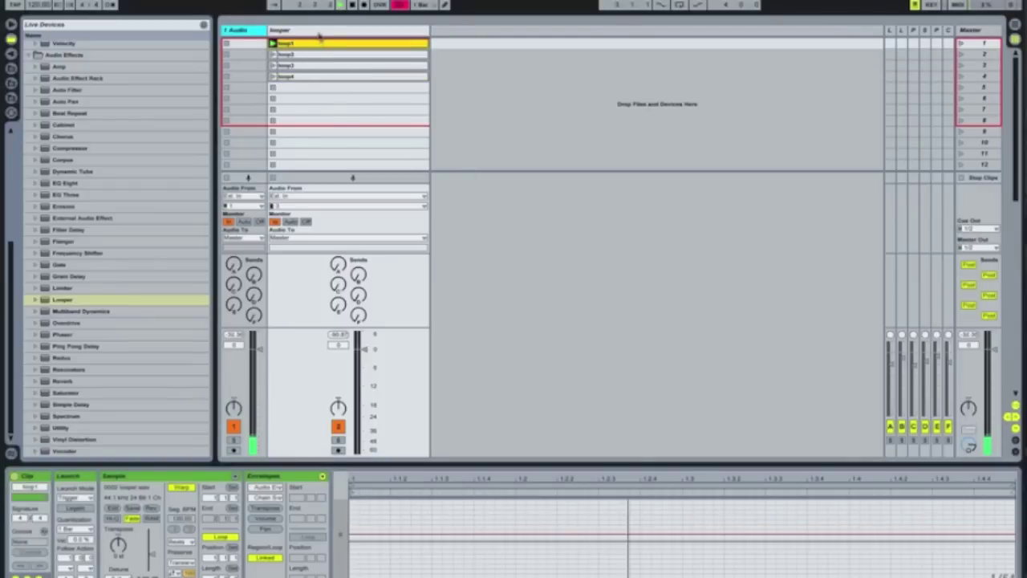
pyautogui.click(319, 31)
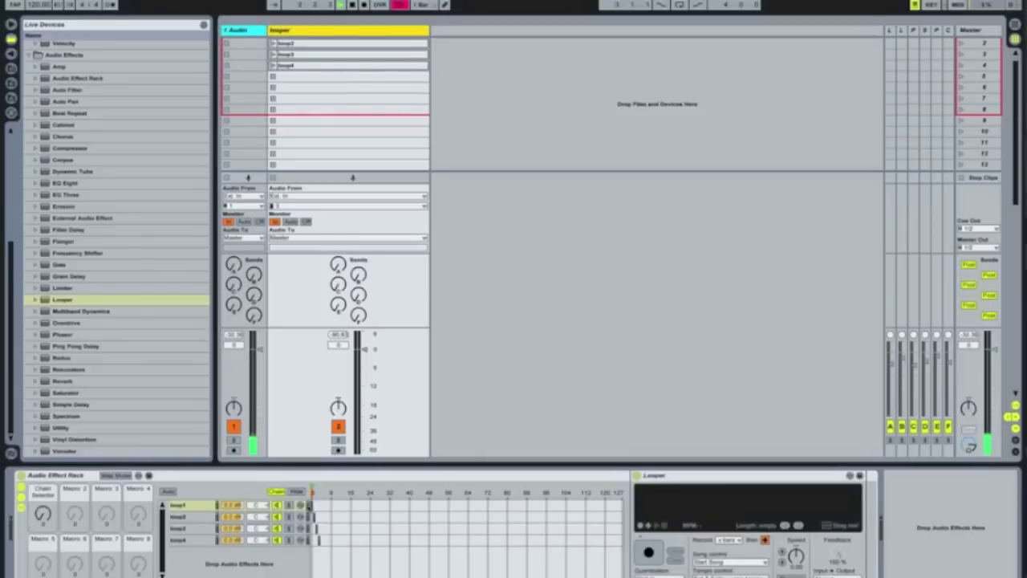
pyautogui.scroll(1, 275, 64)
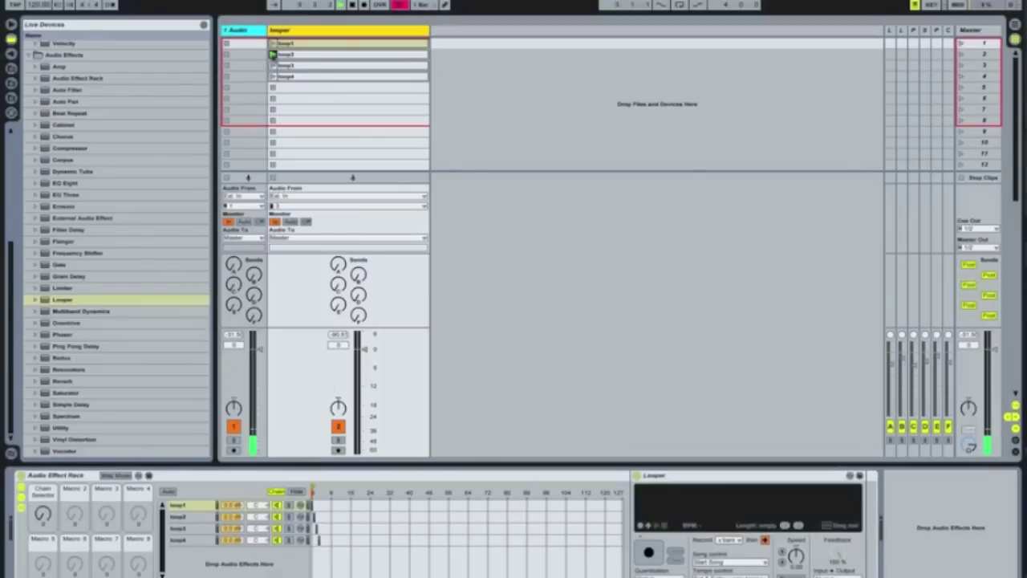
pyautogui.click(272, 65)
pyautogui.click(313, 46)
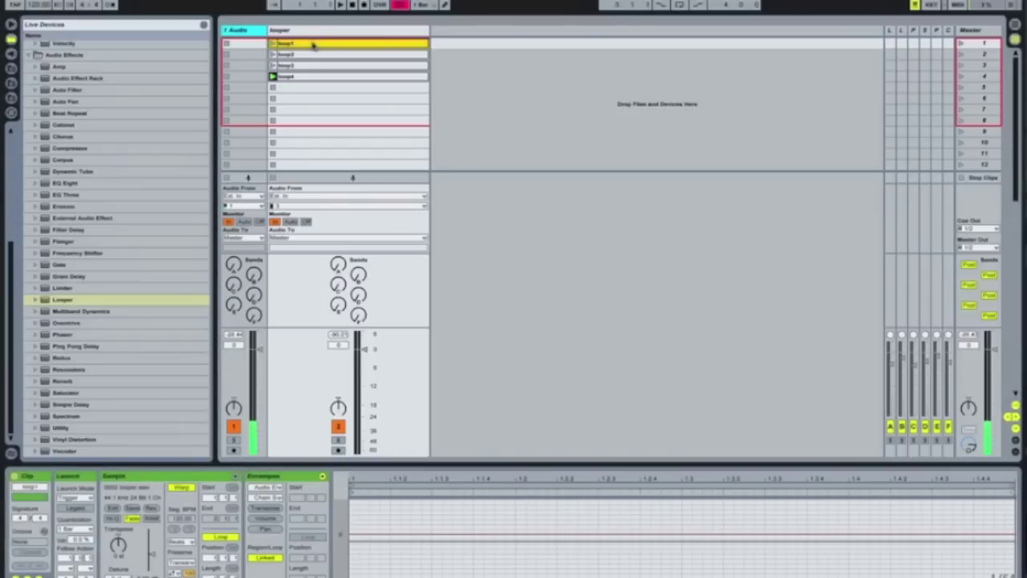
# Set loop1–loop4 to Gate launch mode with a new launch quantization, then deselect them.
pyautogui.keyDown('shift'); pyautogui.click(316, 77); pyautogui.keyUp('shift')
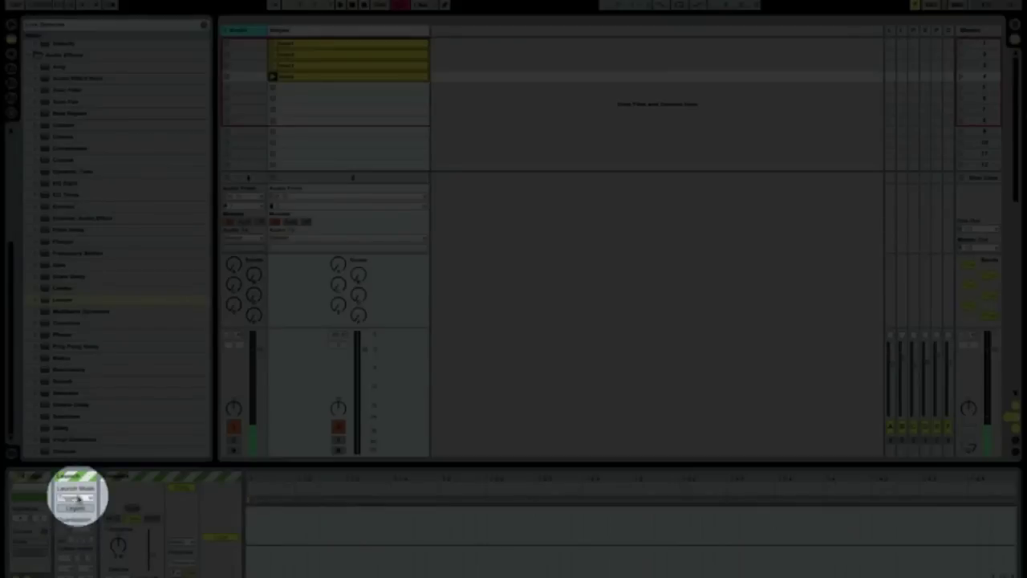
pyautogui.click(77, 499)
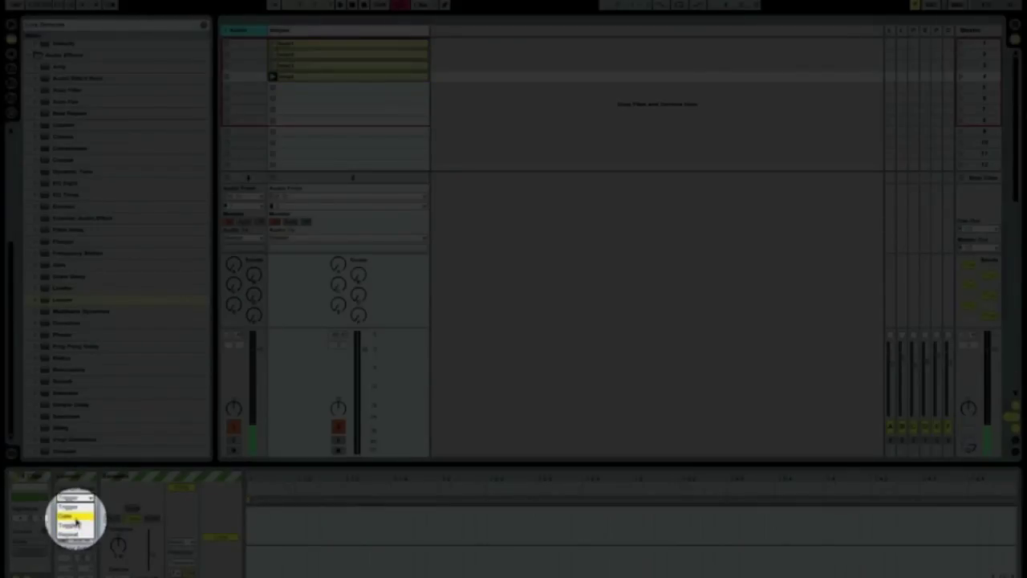
pyautogui.click(77, 520)
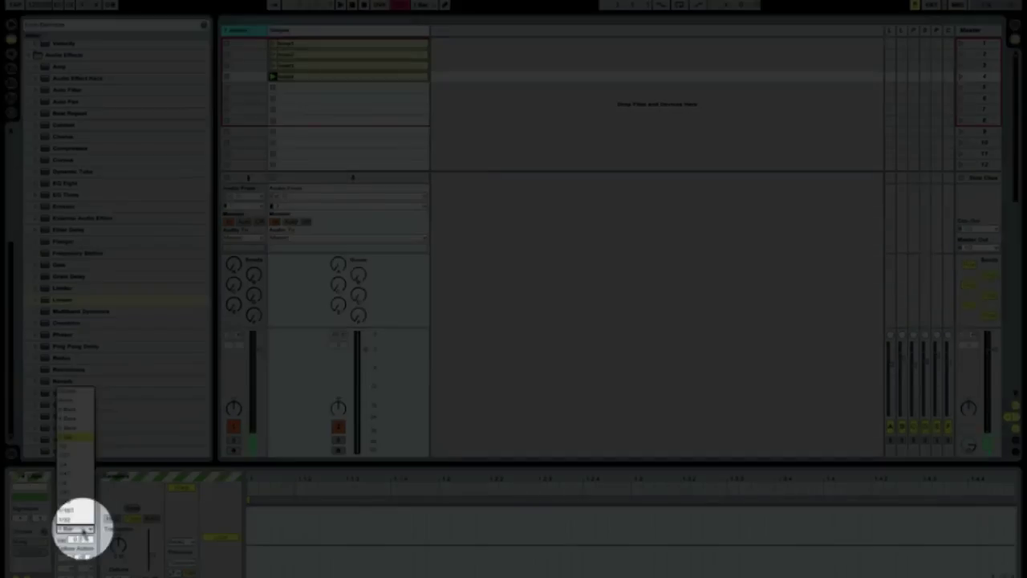
pyautogui.click(77, 529)
pyautogui.click(74, 404)
pyautogui.click(523, 103)
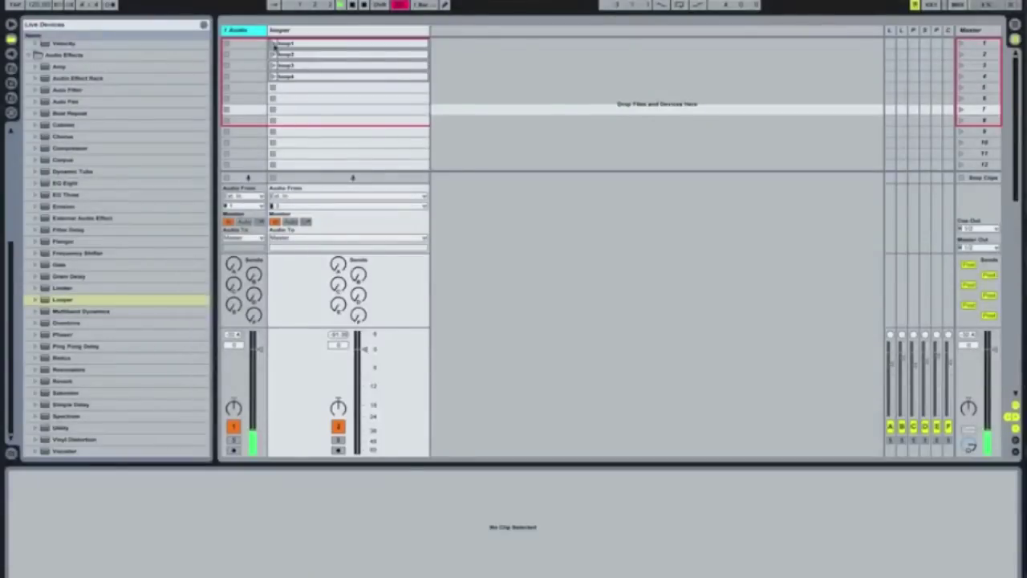
# Show the looper track's devices and set the Audio track's output to looper.
pyautogui.click(333, 31)
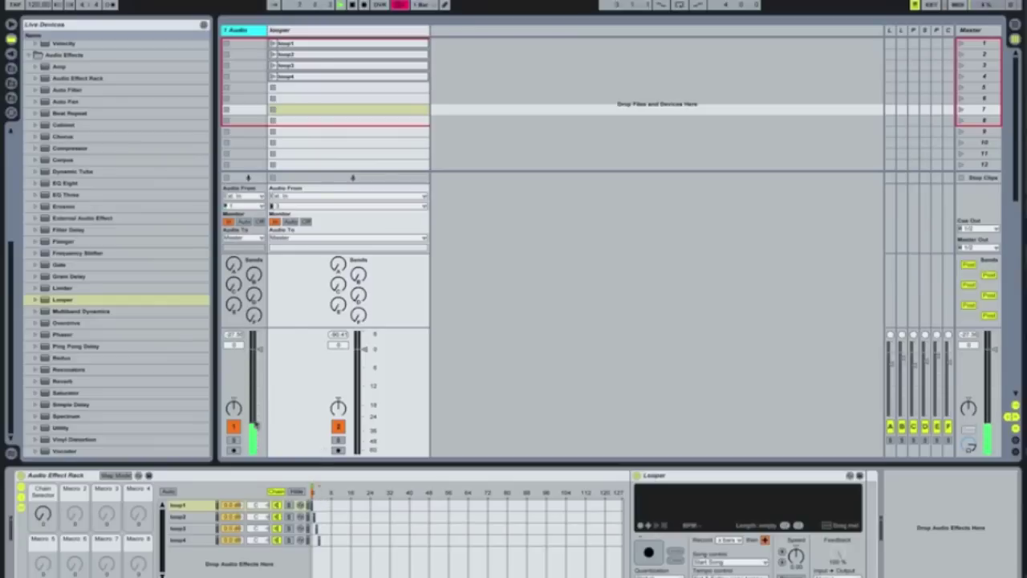
pyautogui.click(250, 238)
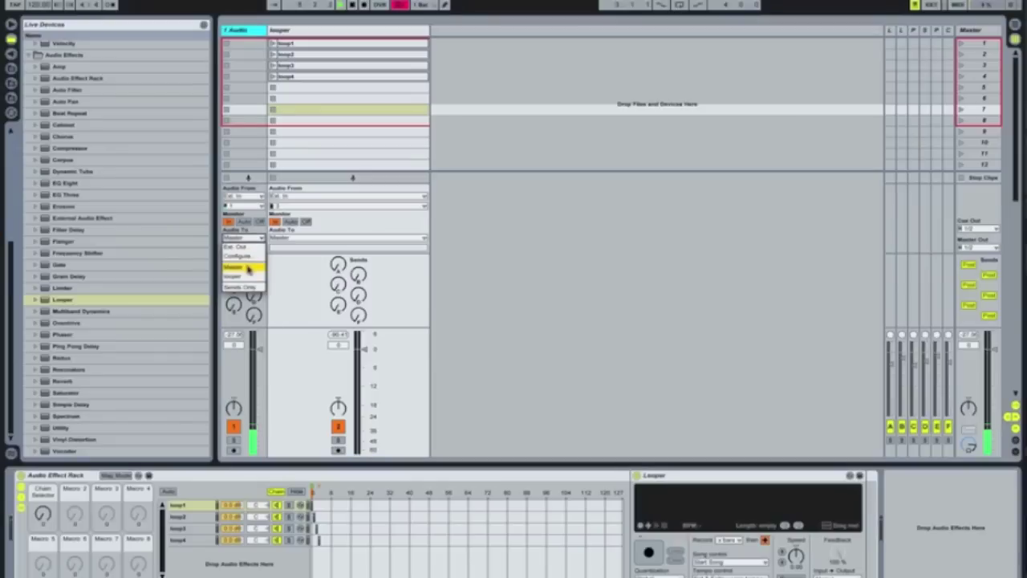
pyautogui.click(251, 272)
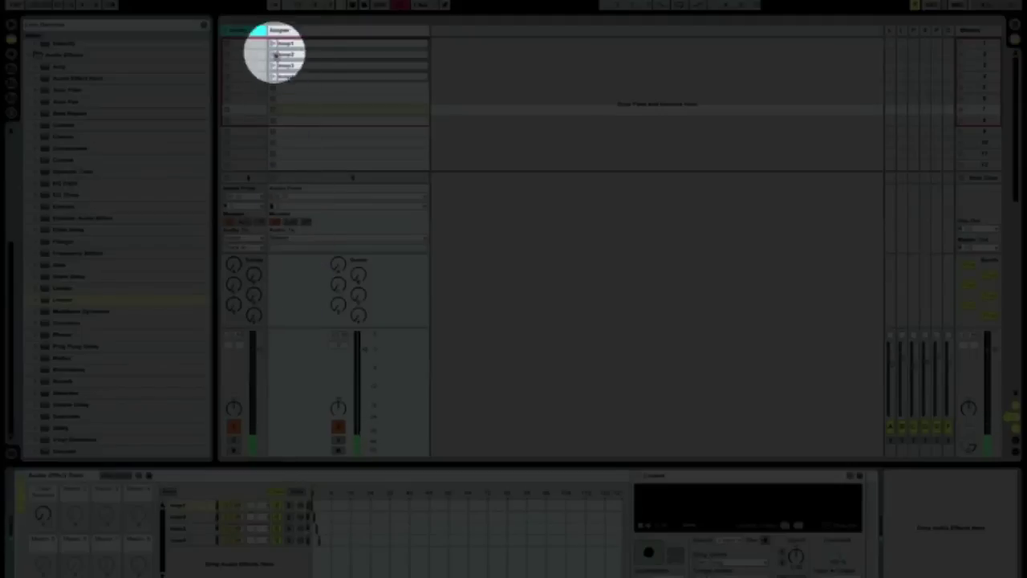
# Set the Looper record length to 1 bar, select the loop1 chain and hide the macros.
pyautogui.click(277, 32)
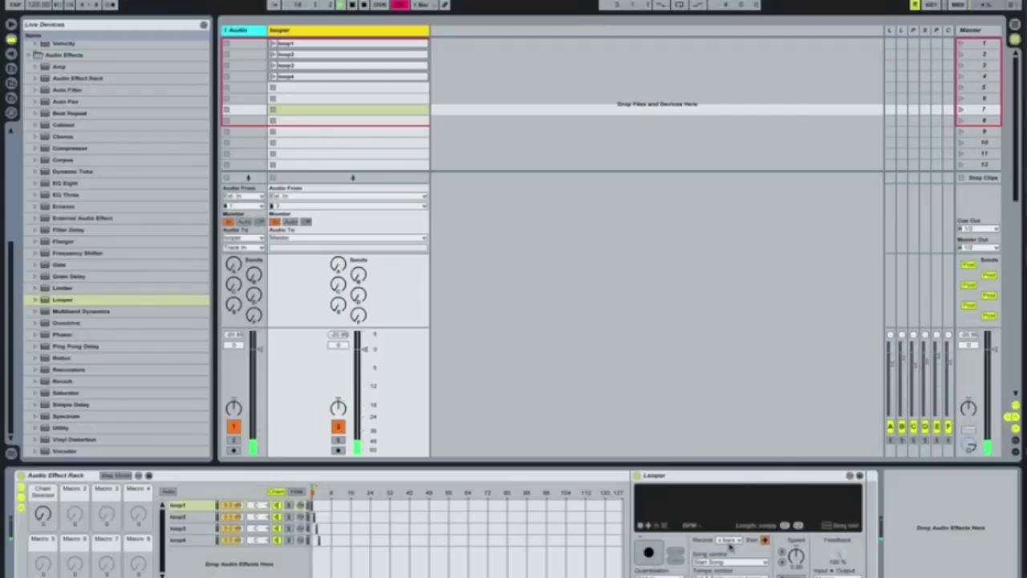
pyautogui.click(729, 541)
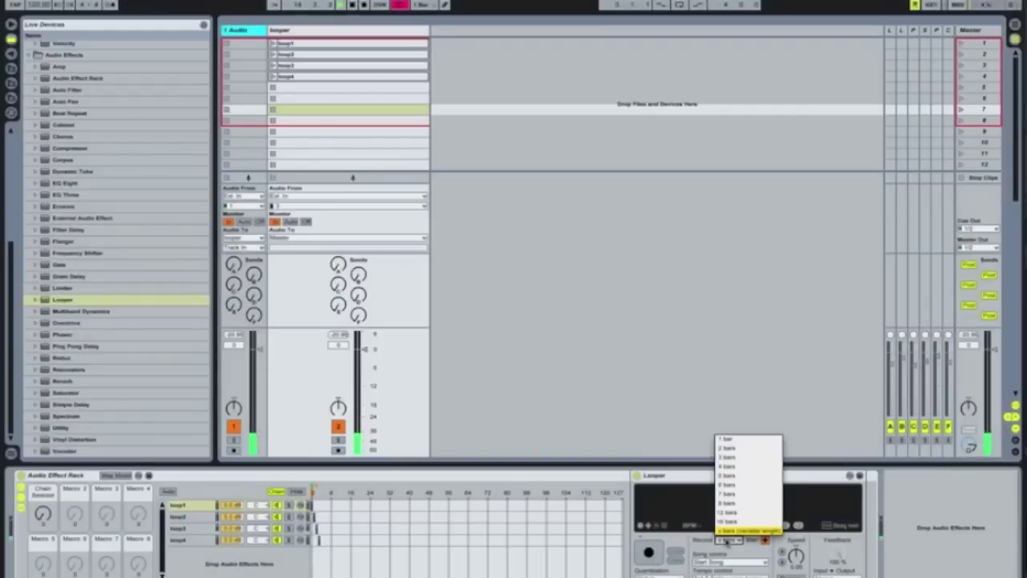
pyautogui.click(728, 440)
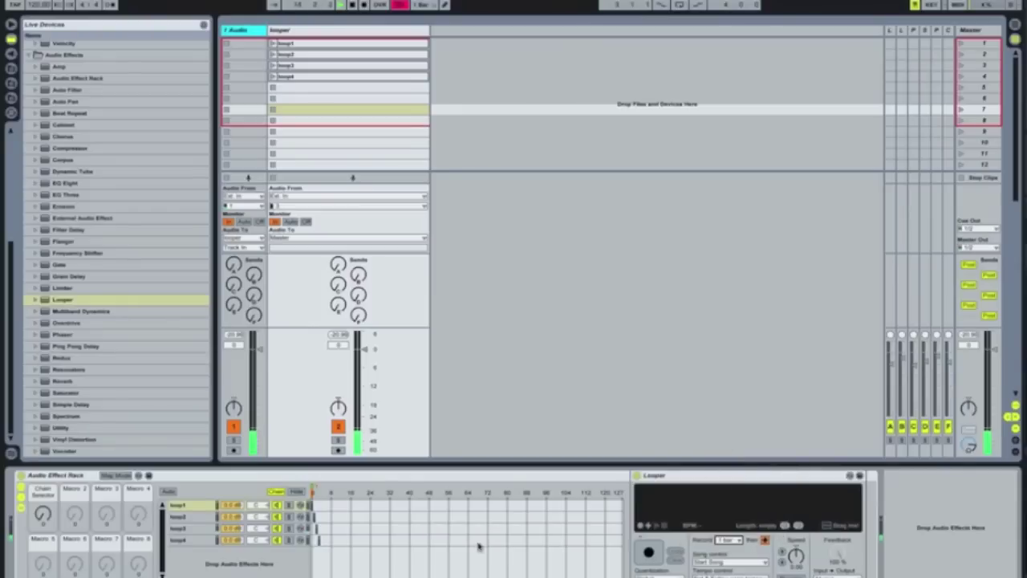
pyautogui.click(195, 505)
pyautogui.click(22, 490)
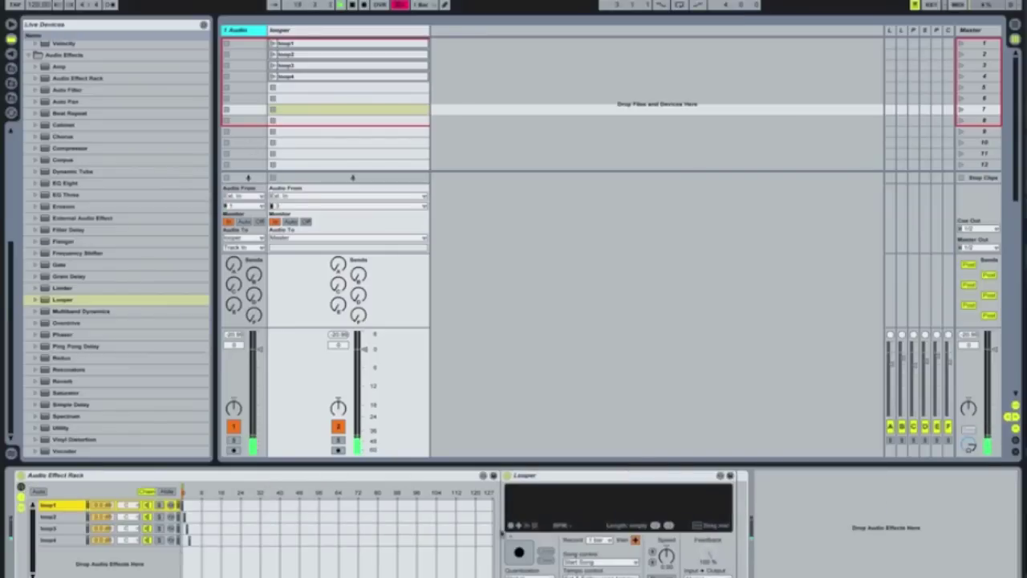
# Record and overdub a loop in loop1's Looper, stop it, and select the loop2 chain.
pyautogui.click(520, 553)
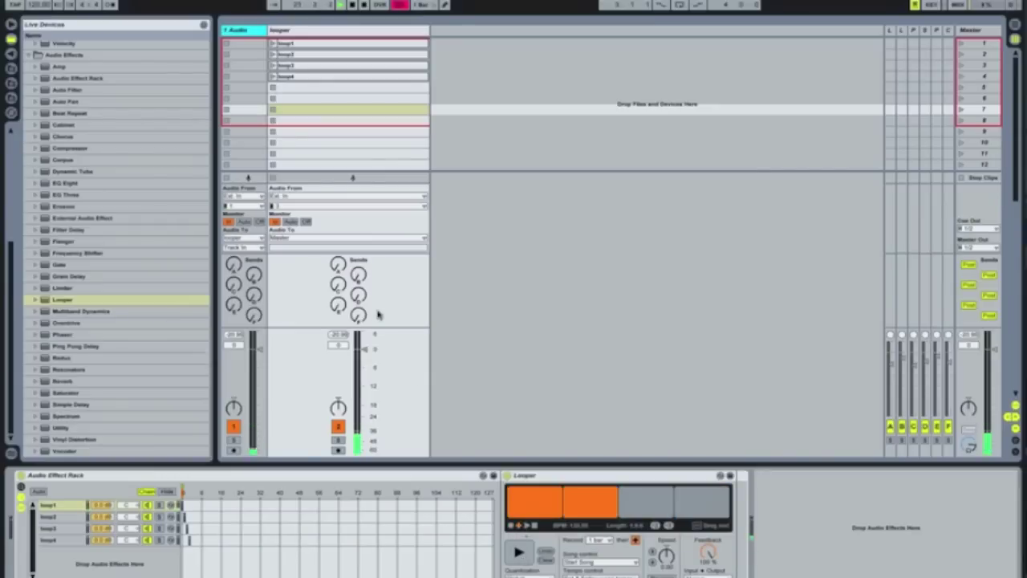
pyautogui.click(519, 552)
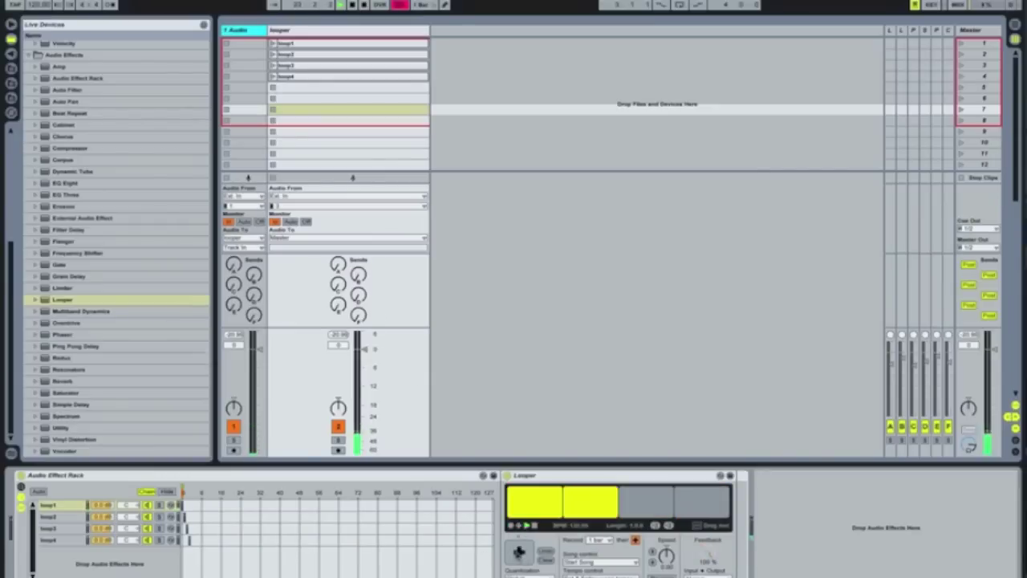
pyautogui.click(535, 525)
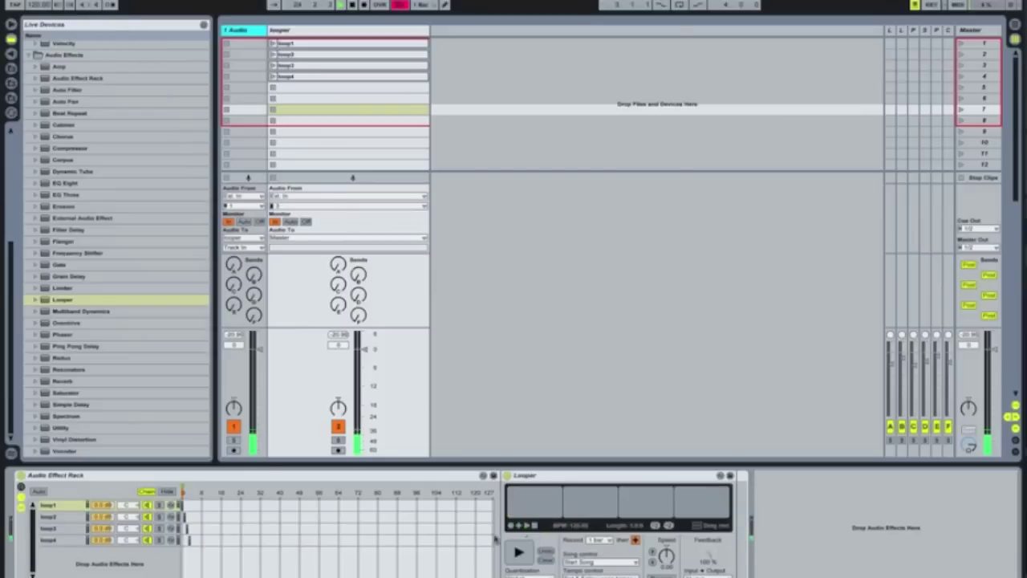
pyautogui.click(55, 518)
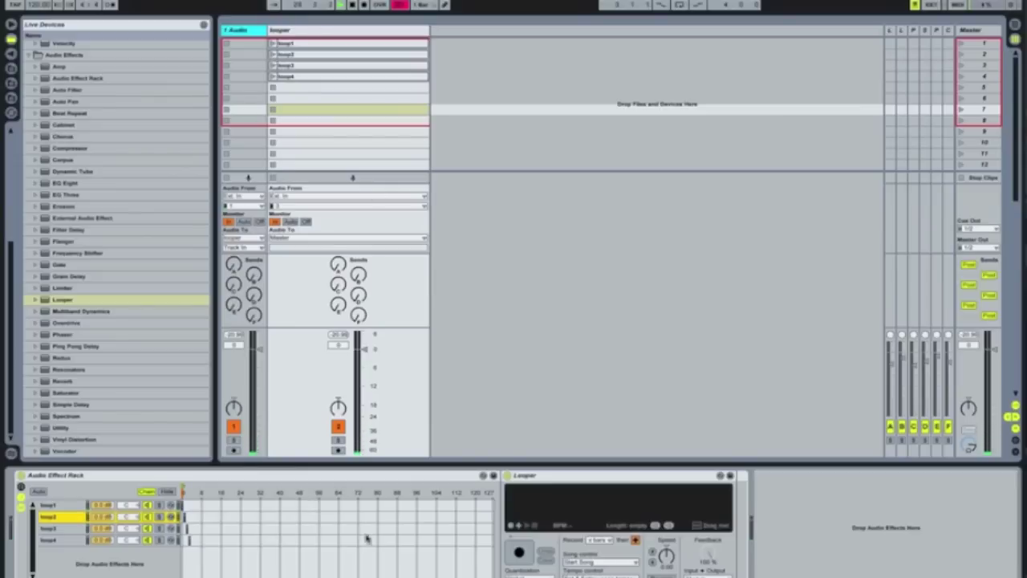
# Record and overdub a 1-bar loop in the loop2 chain's Looper, then launch loop3.
pyautogui.click(72, 503)
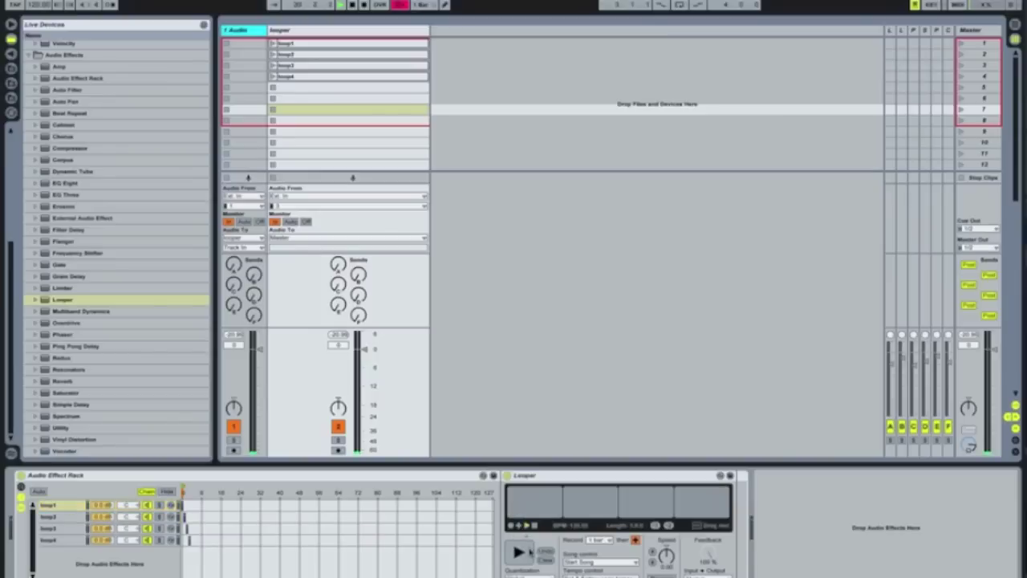
pyautogui.click(60, 519)
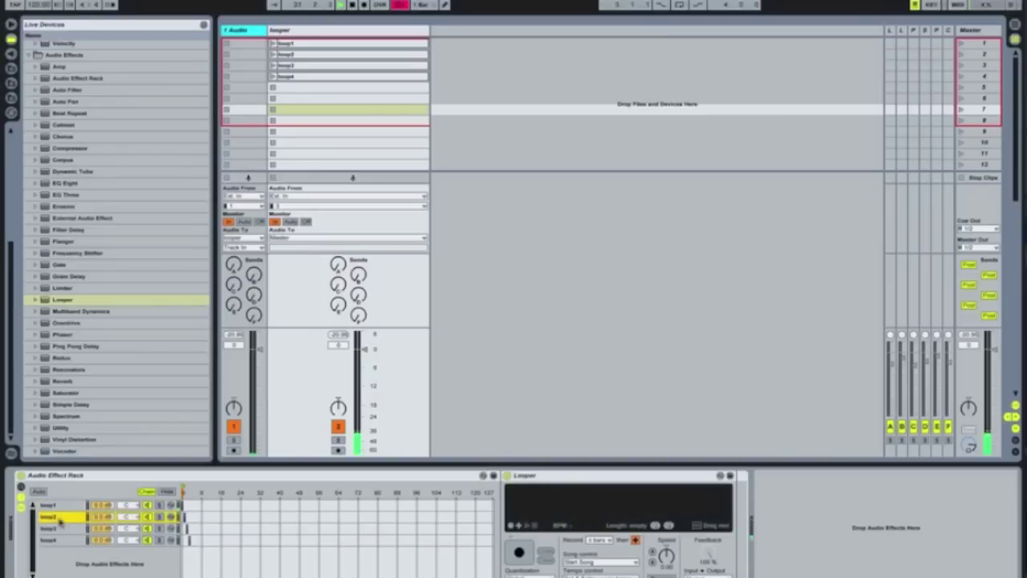
pyautogui.click(602, 540)
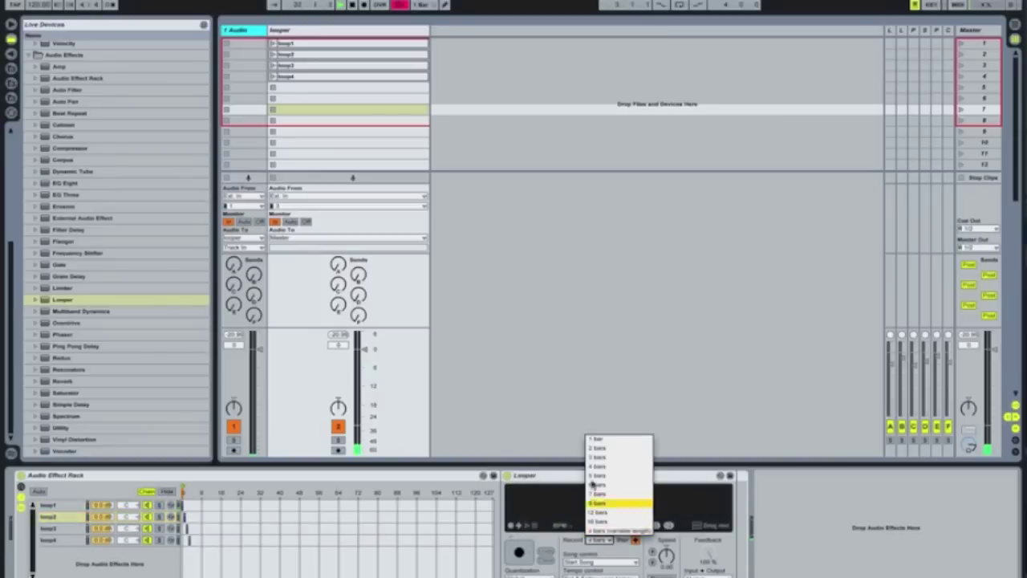
pyautogui.click(596, 442)
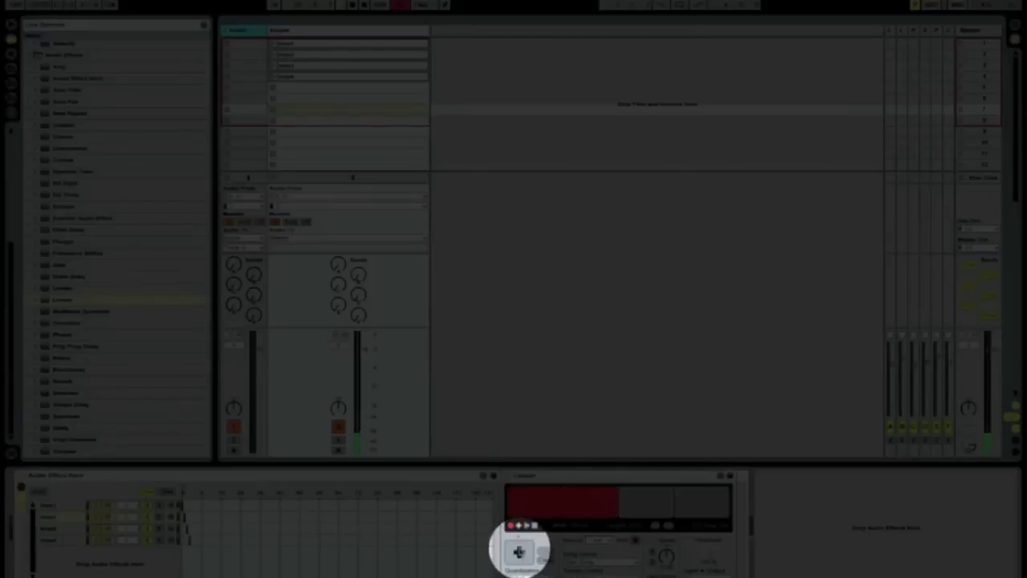
pyautogui.click(518, 552)
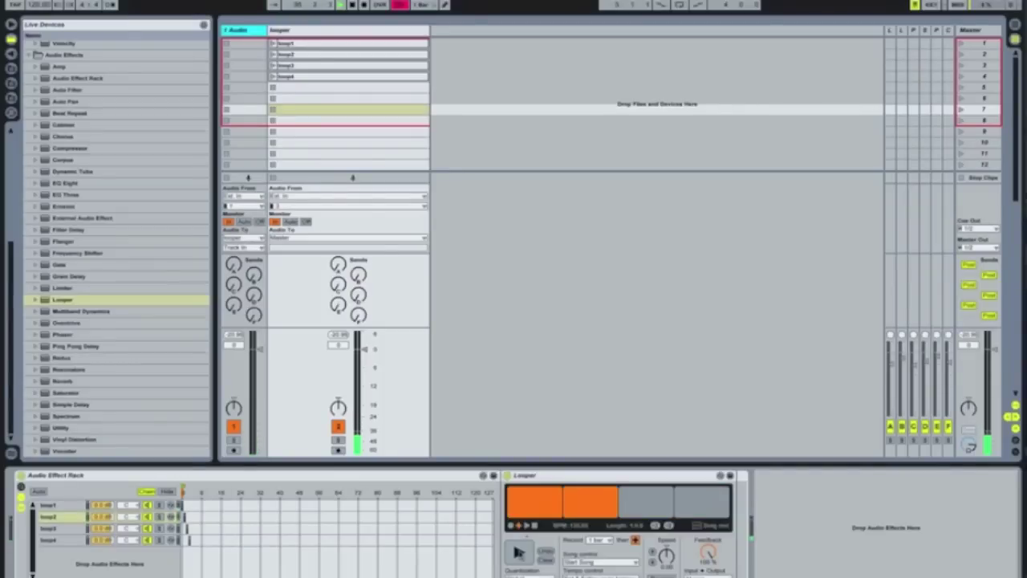
pyautogui.click(519, 552)
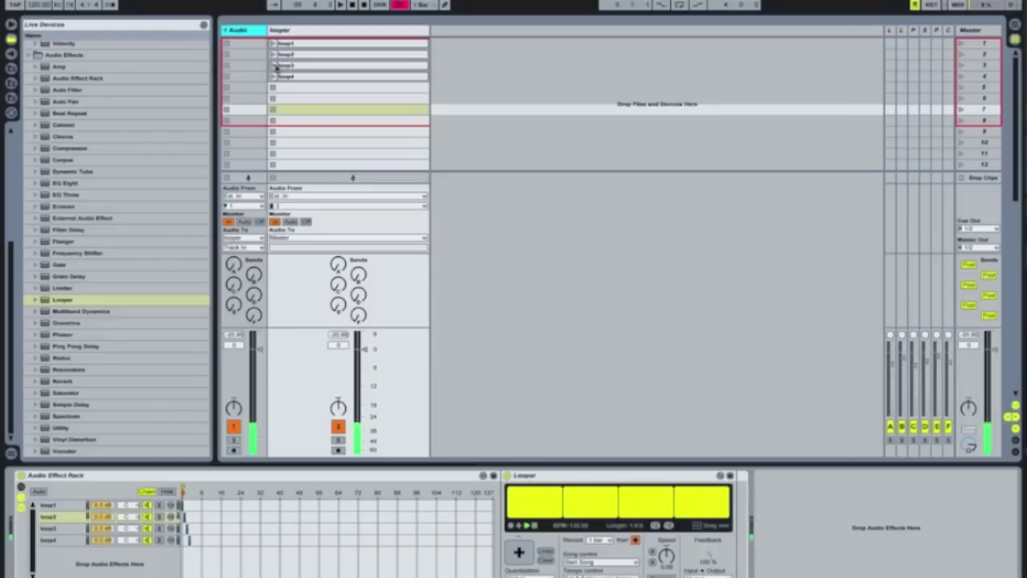
pyautogui.click(274, 65)
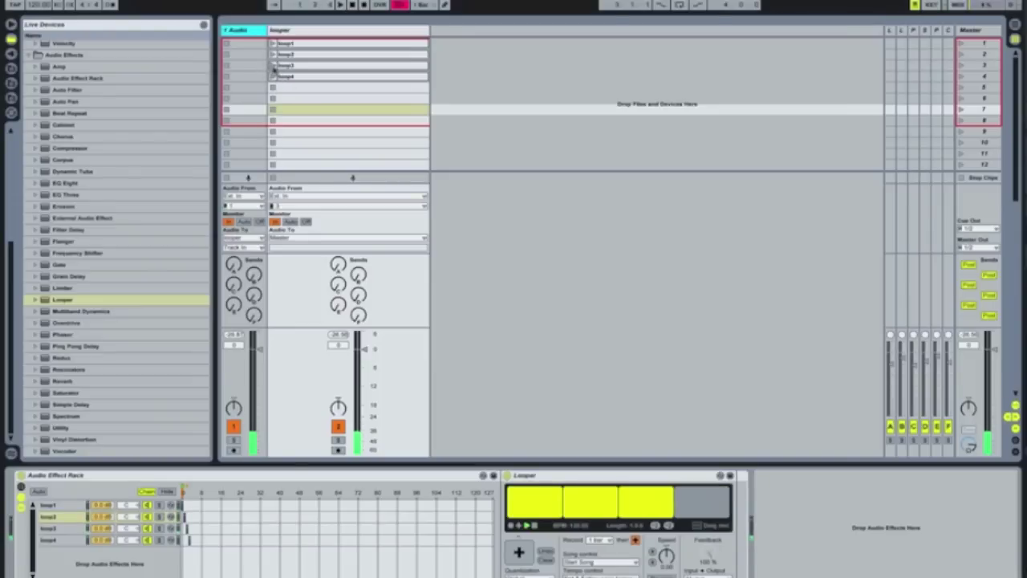
pyautogui.click(275, 67)
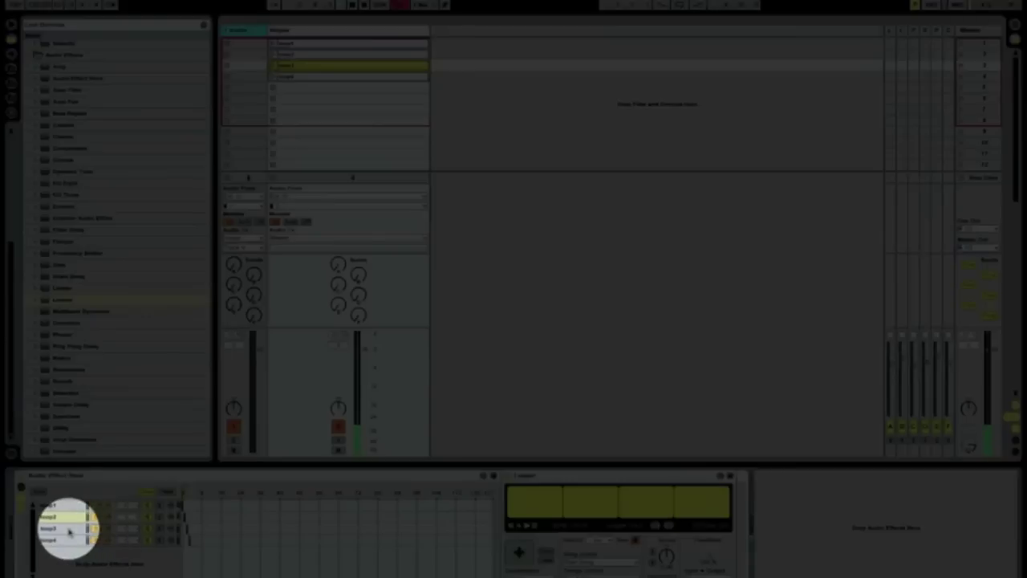
# Record and overdub a 1-bar loop in the loop3 chain, then select the loop4 chain.
pyautogui.click(69, 531)
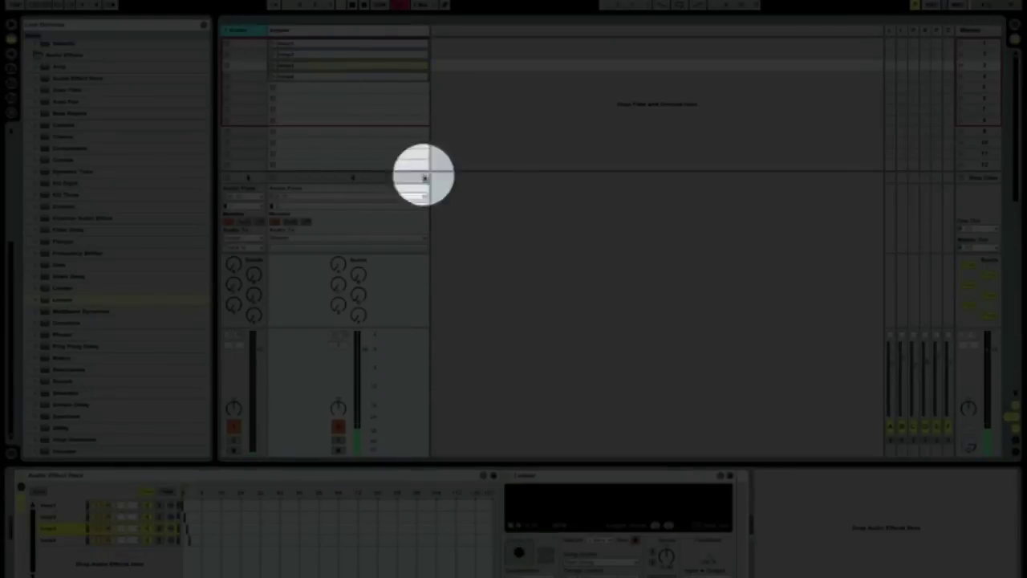
pyautogui.click(600, 541)
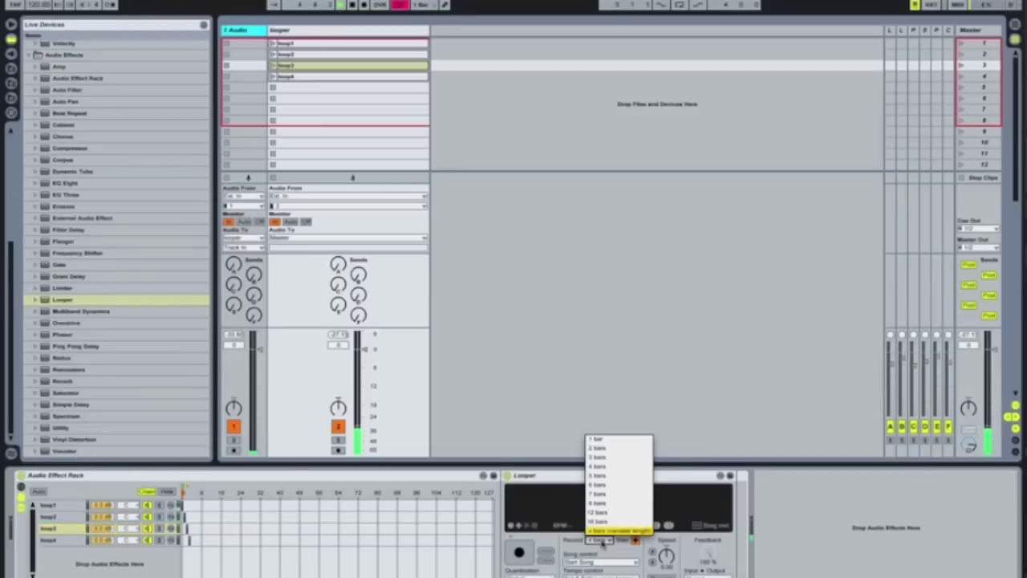
pyautogui.click(602, 441)
pyautogui.click(519, 553)
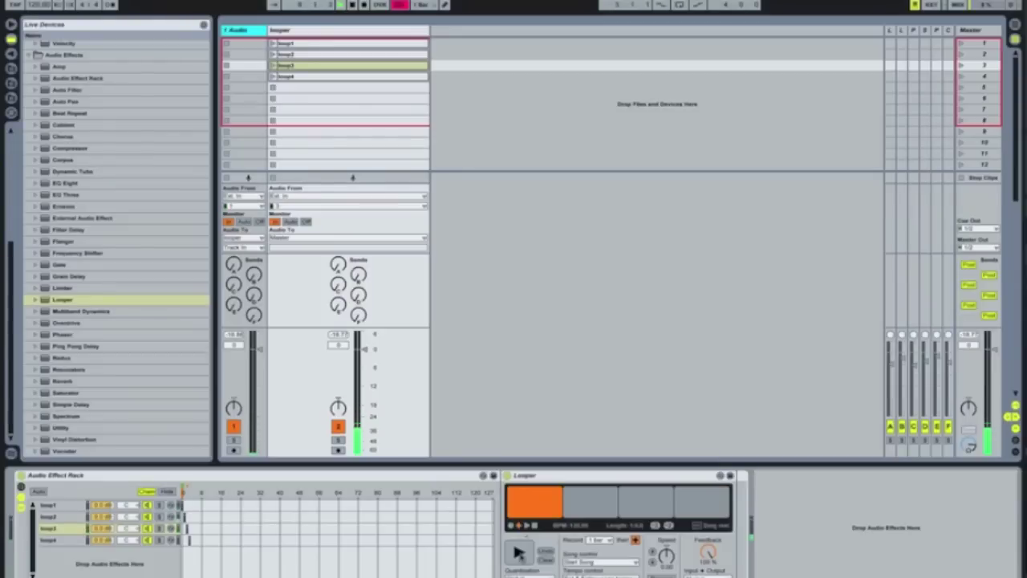
pyautogui.click(520, 552)
pyautogui.click(53, 542)
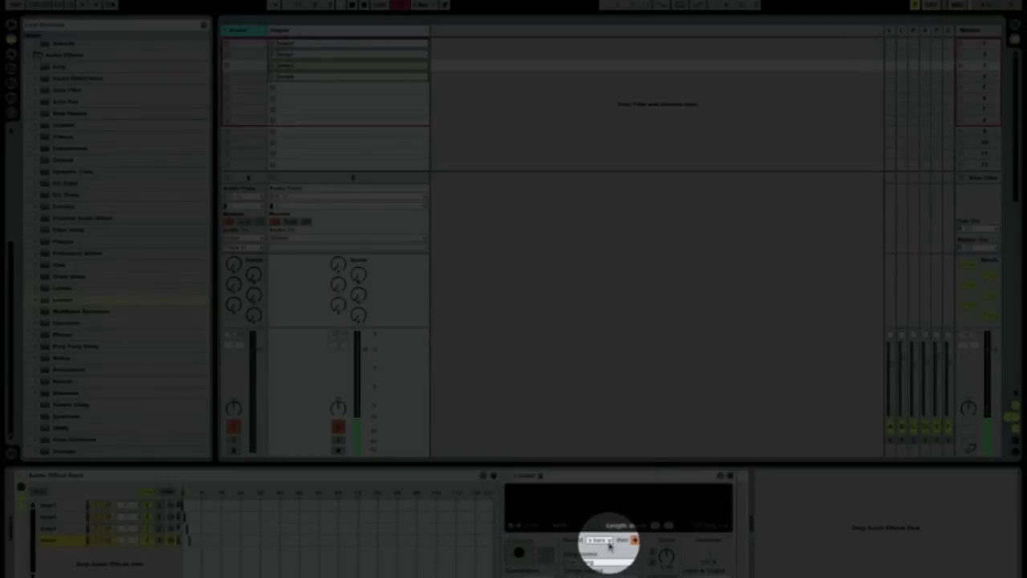
# Record and overdub a 1-bar loop in the loop4 chain's Looper, then select the 1 Audio track.
pyautogui.click(609, 542)
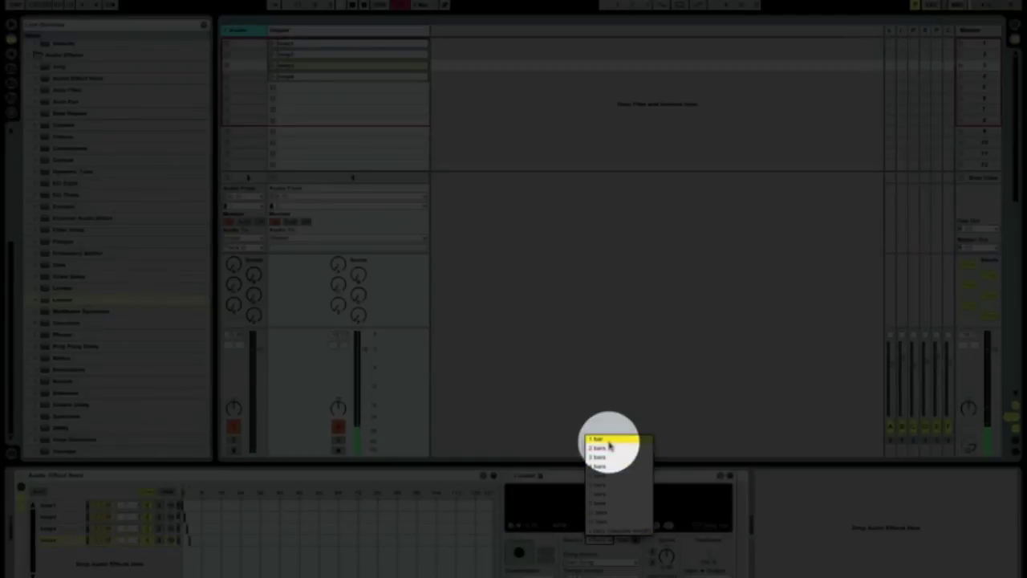
pyautogui.click(608, 443)
pyautogui.click(519, 552)
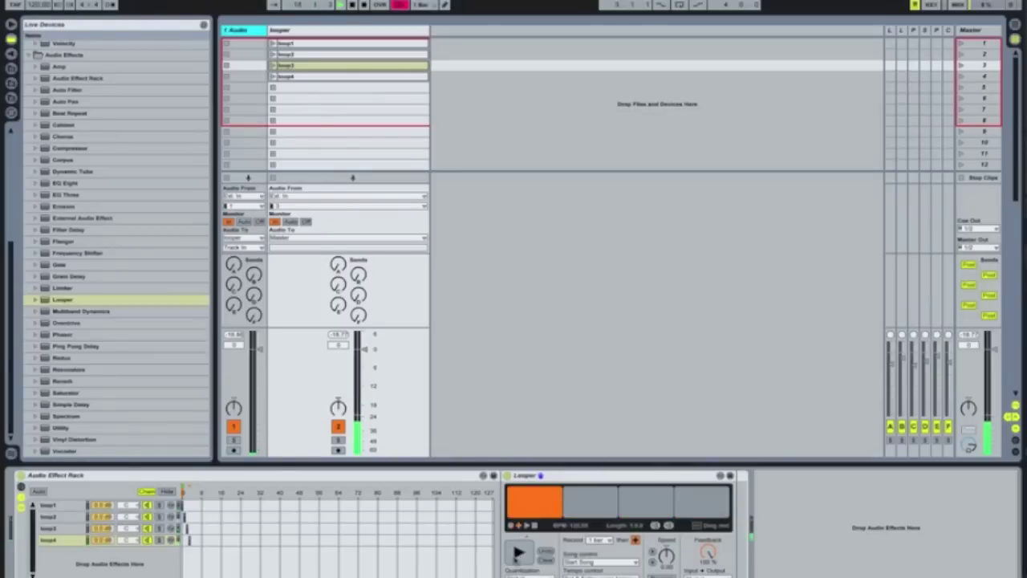
pyautogui.click(518, 552)
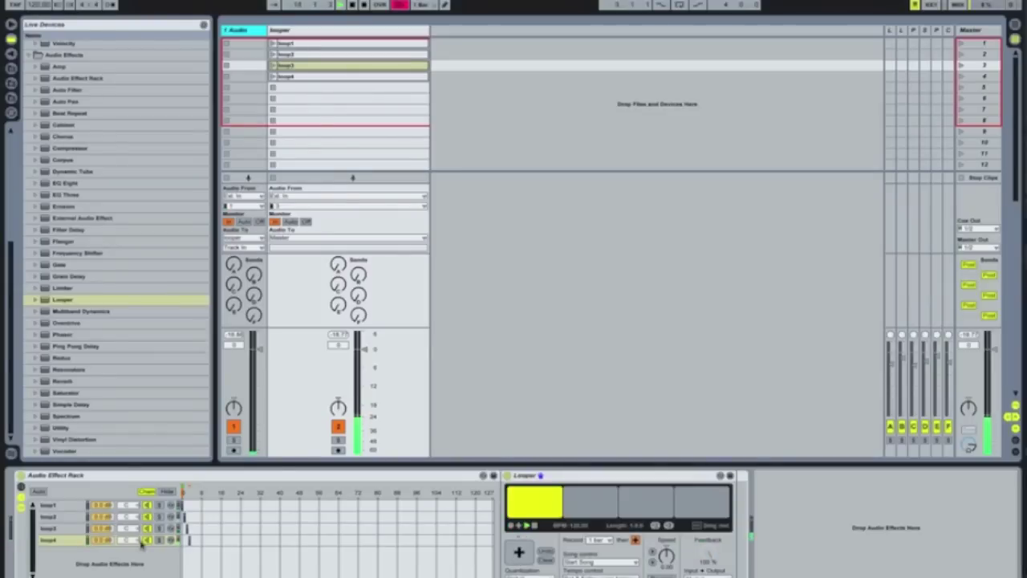
pyautogui.click(264, 31)
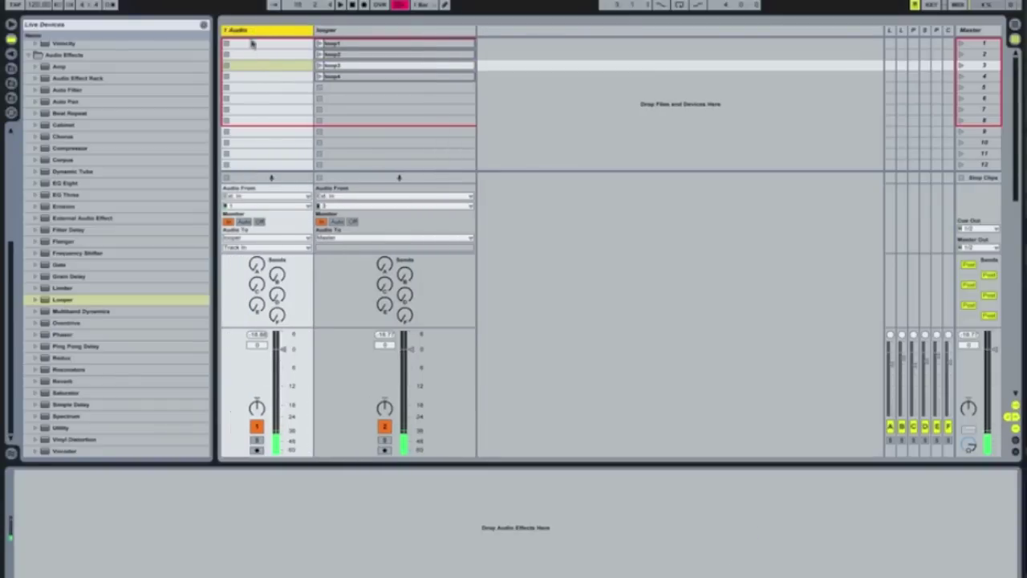
# Send the 1 Audio track's output to the Looper track, then select Looper to show its devices.
pyautogui.click(243, 238)
pyautogui.click(245, 273)
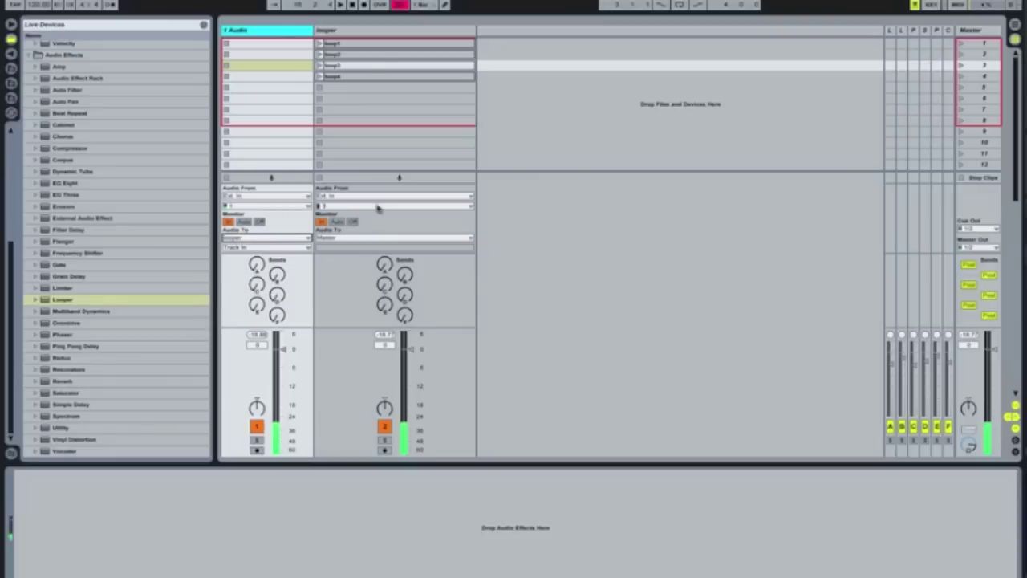
pyautogui.click(359, 64)
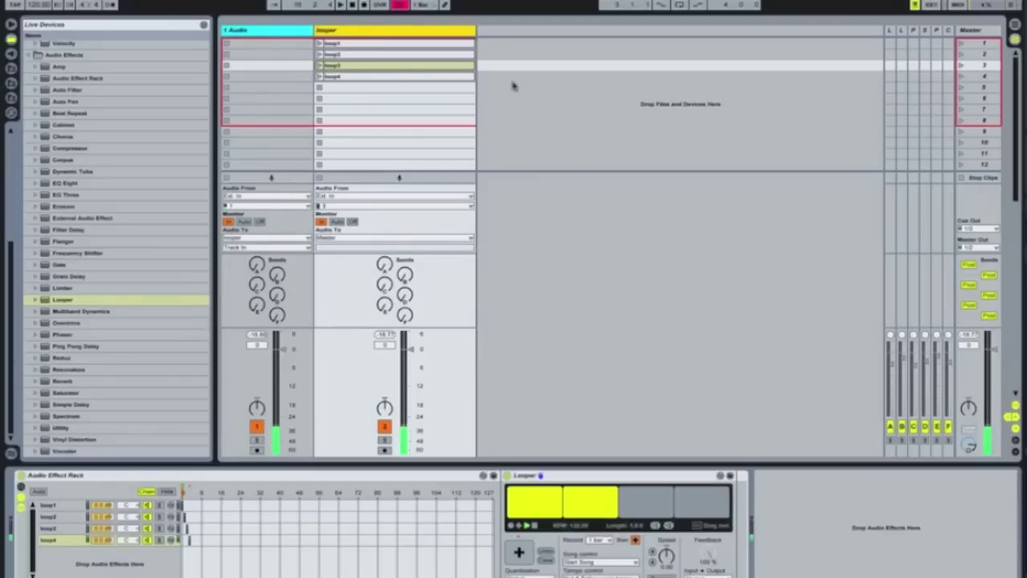